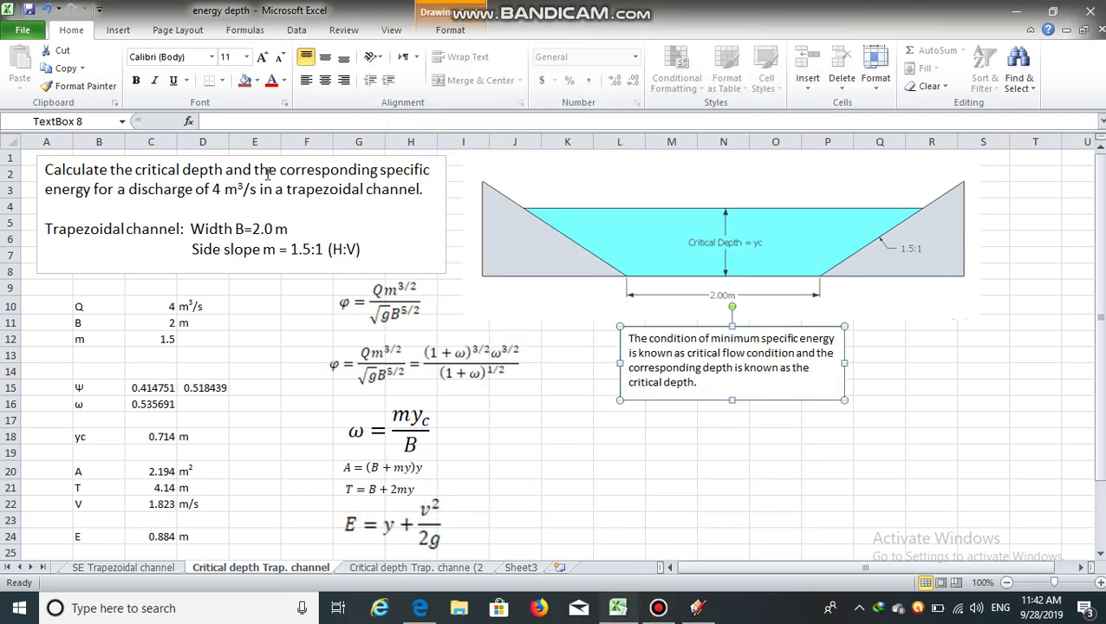
Review the problem statement's specific energy, discharge and side slope, and the text box defining critical depth.
{"action": "left_click_drag", "start_coordinate": [382, 169], "coordinate": [91, 189]}
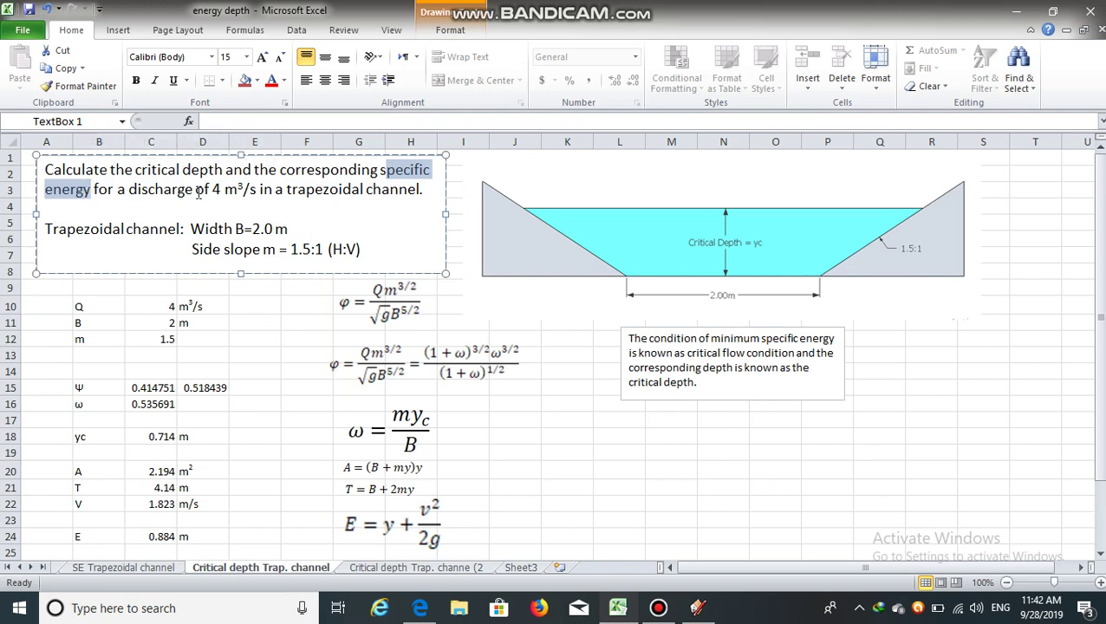
{"action": "left_click_drag", "start_coordinate": [196, 189], "coordinate": [258, 190]}
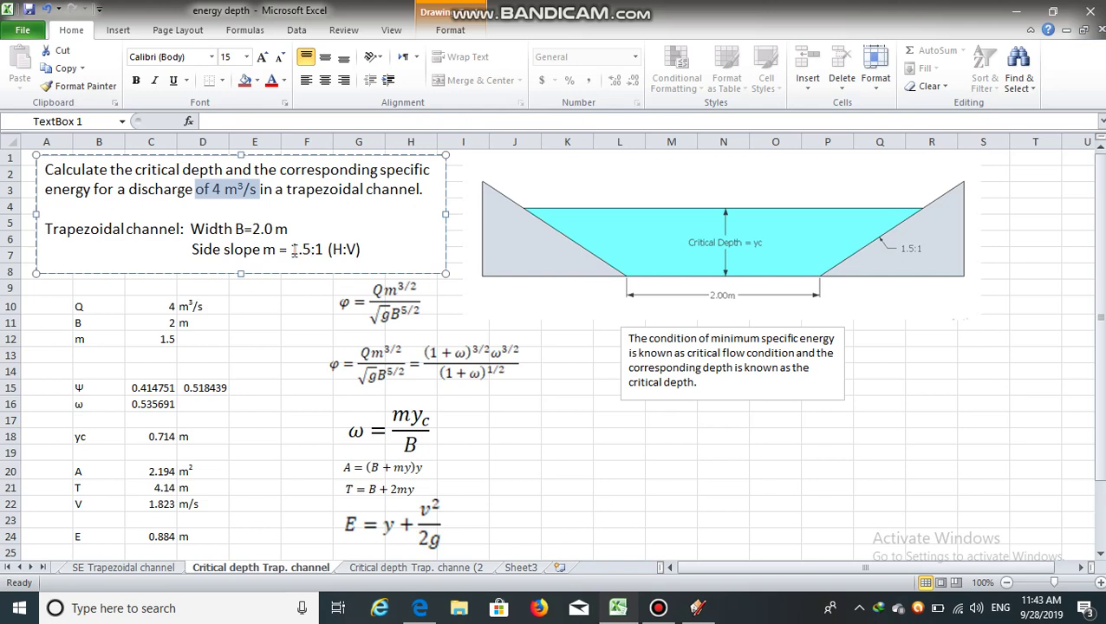
{"action": "left_click_drag", "start_coordinate": [291, 250], "coordinate": [322, 249]}
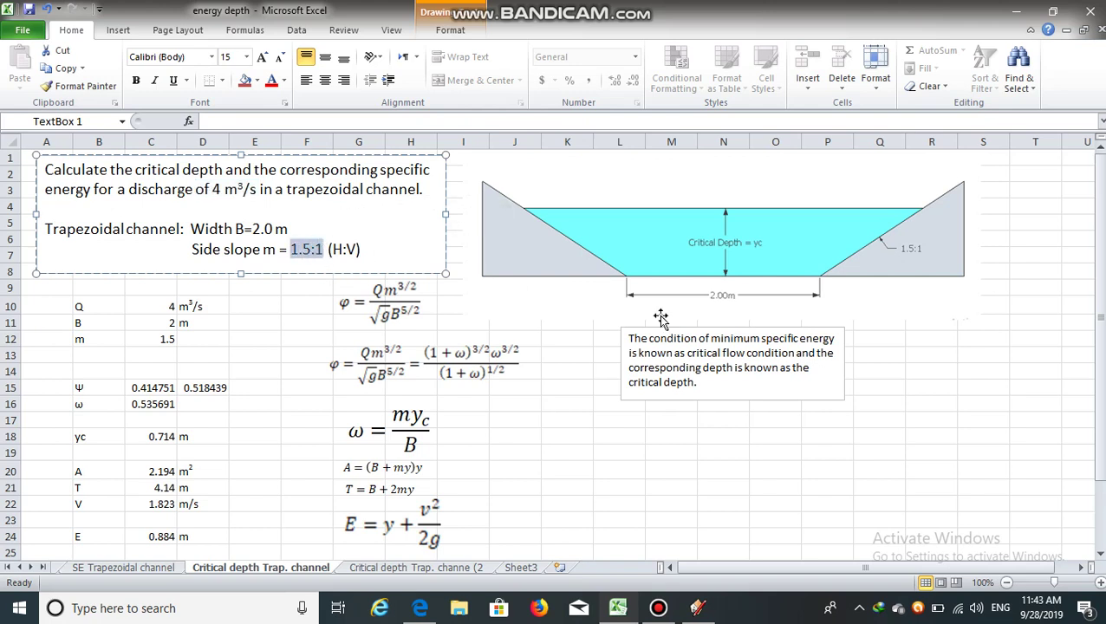
{"action": "left_click", "coordinate": [582, 368]}
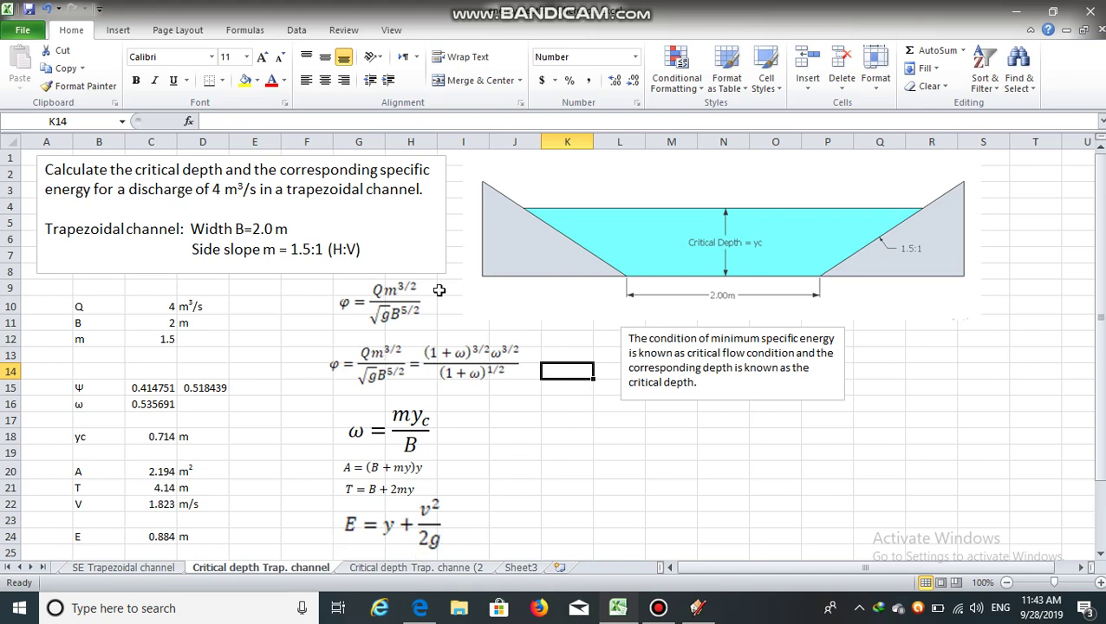
{"action": "left_click", "coordinate": [652, 438]}
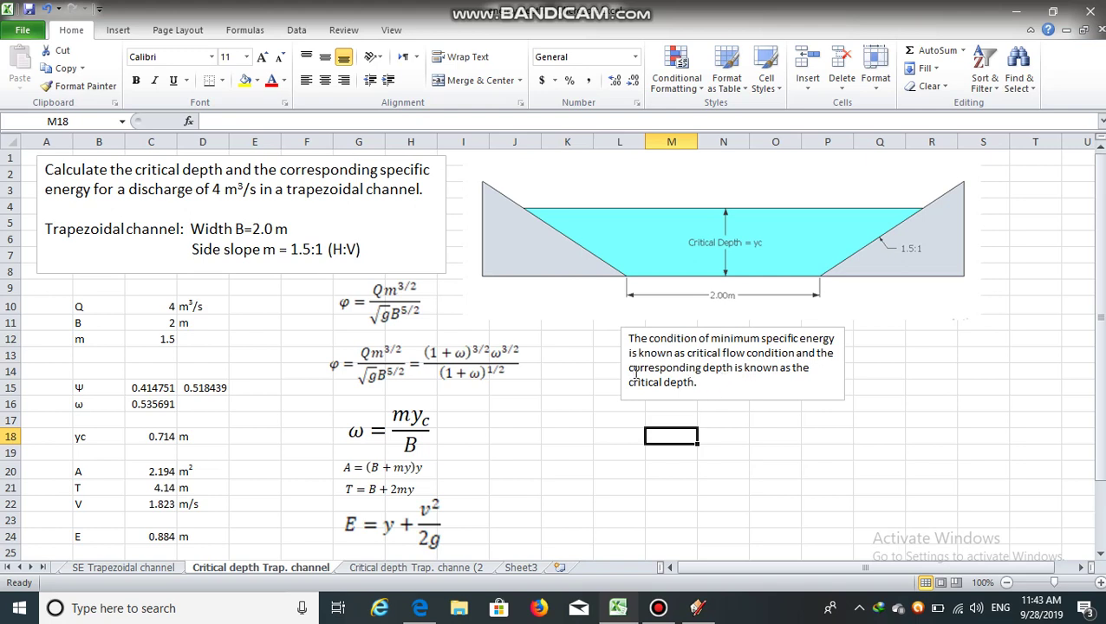
{"action": "left_click_drag", "start_coordinate": [695, 384], "coordinate": [647, 383]}
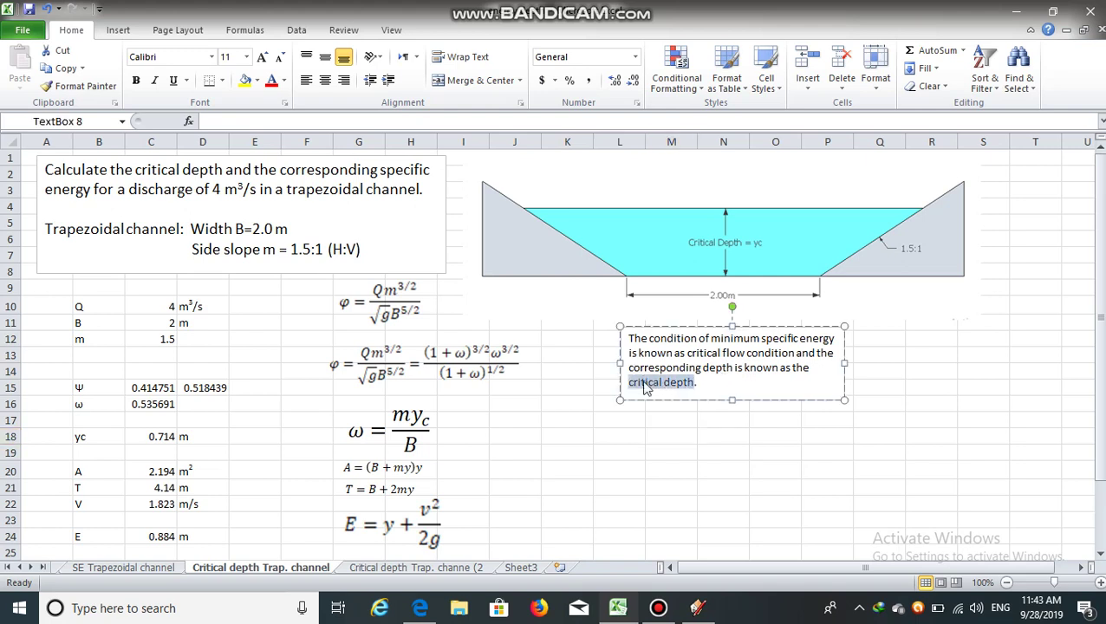
{"action": "left_click", "coordinate": [620, 438]}
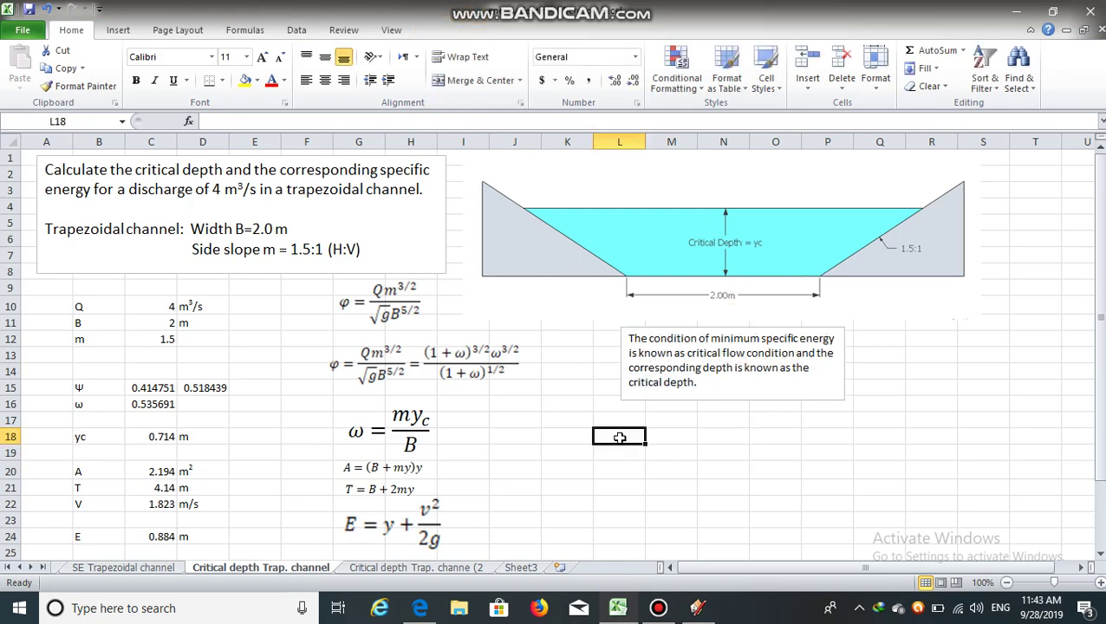
Examine the minimum specific energy row and the depth versus specific energy charts on the SE Trapezoidal channel sheet.
{"action": "left_click", "coordinate": [122, 568]}
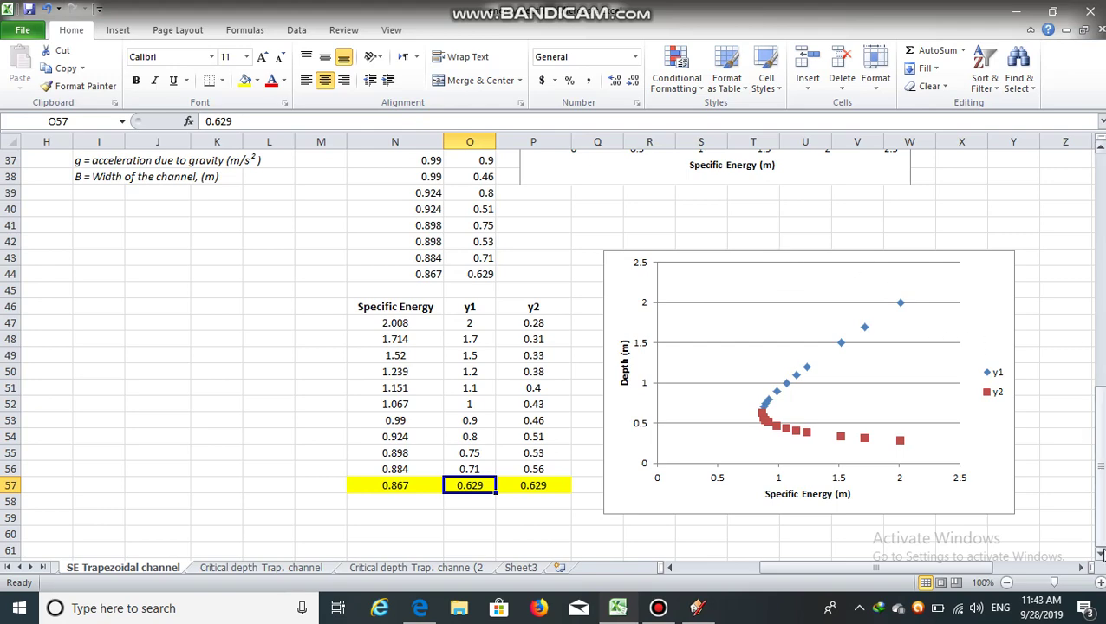
{"action": "left_click", "coordinate": [1101, 553]}
{"action": "left_click", "coordinate": [1101, 553]}
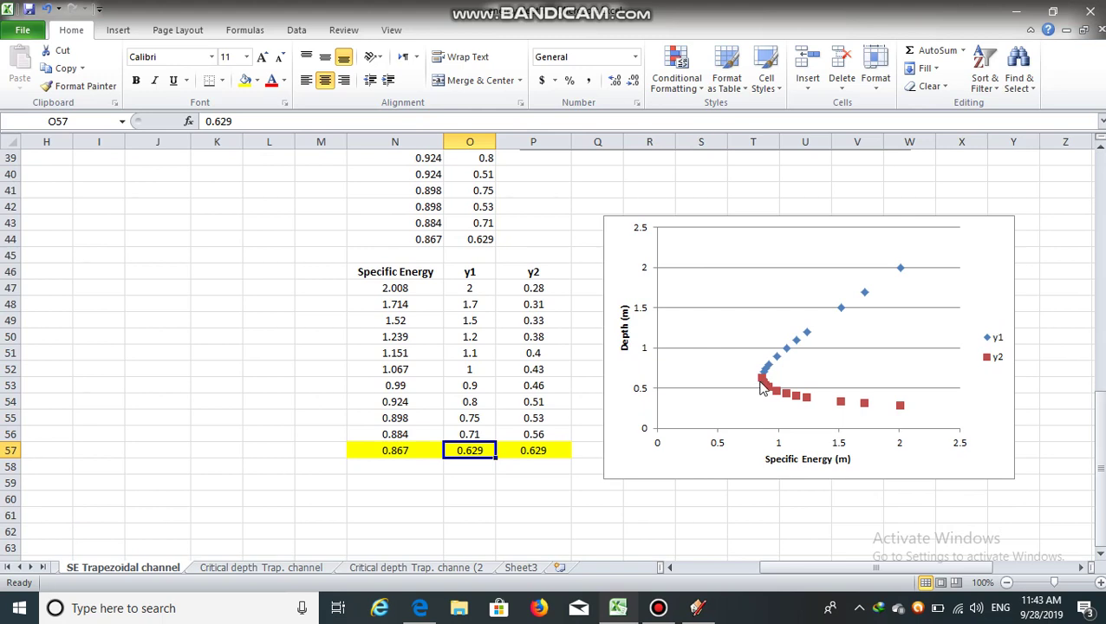
{"action": "mouse_move", "coordinate": [761, 388]}
{"action": "left_click", "coordinate": [425, 455]}
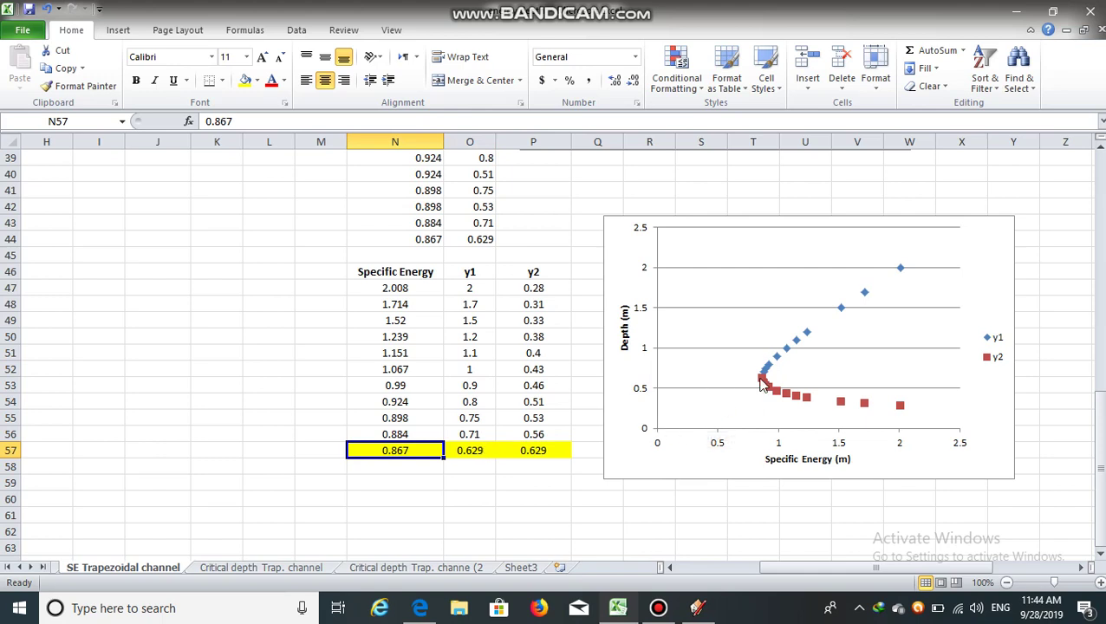
{"action": "left_click", "coordinate": [476, 452]}
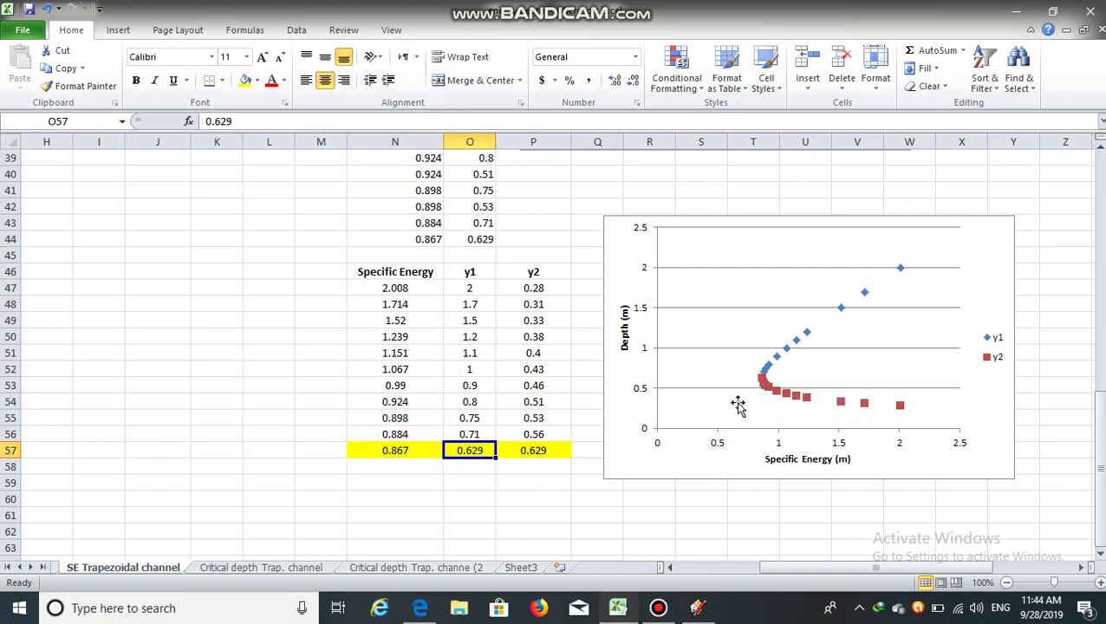
{"action": "left_click", "coordinate": [389, 451]}
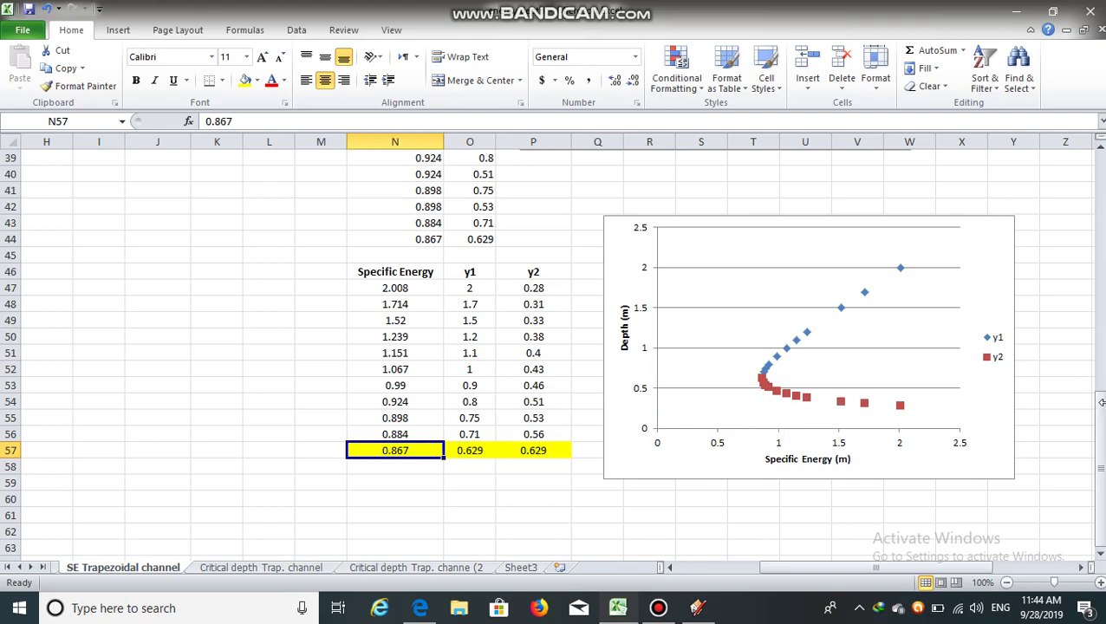
{"action": "left_click_drag", "start_coordinate": [1101, 402], "coordinate": [1103, 354]}
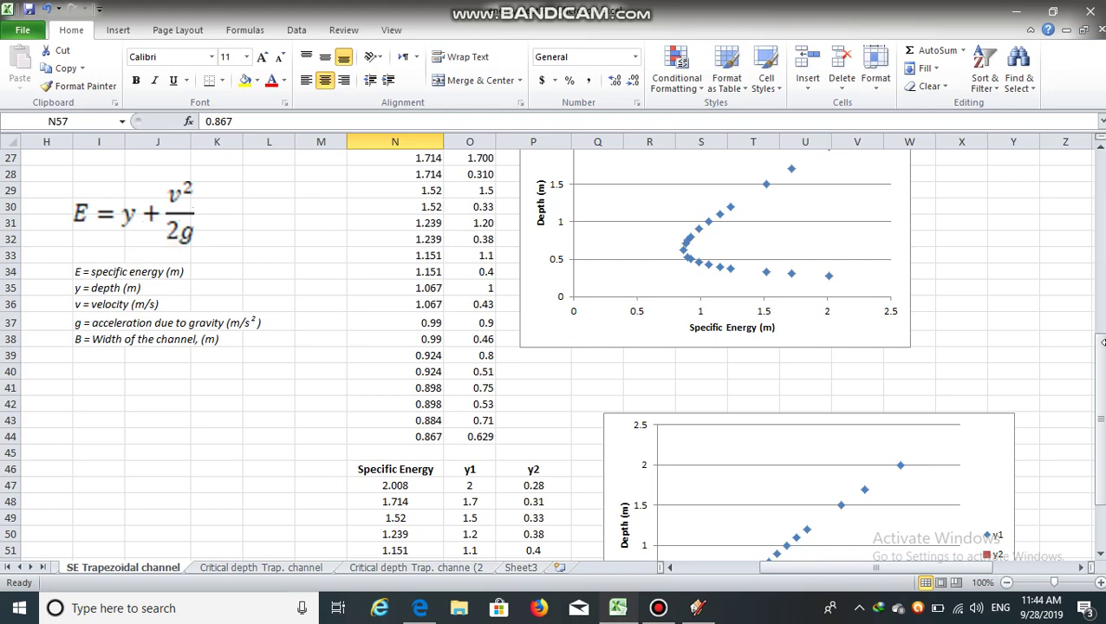
{"action": "left_click_drag", "start_coordinate": [1100, 347], "coordinate": [1101, 409]}
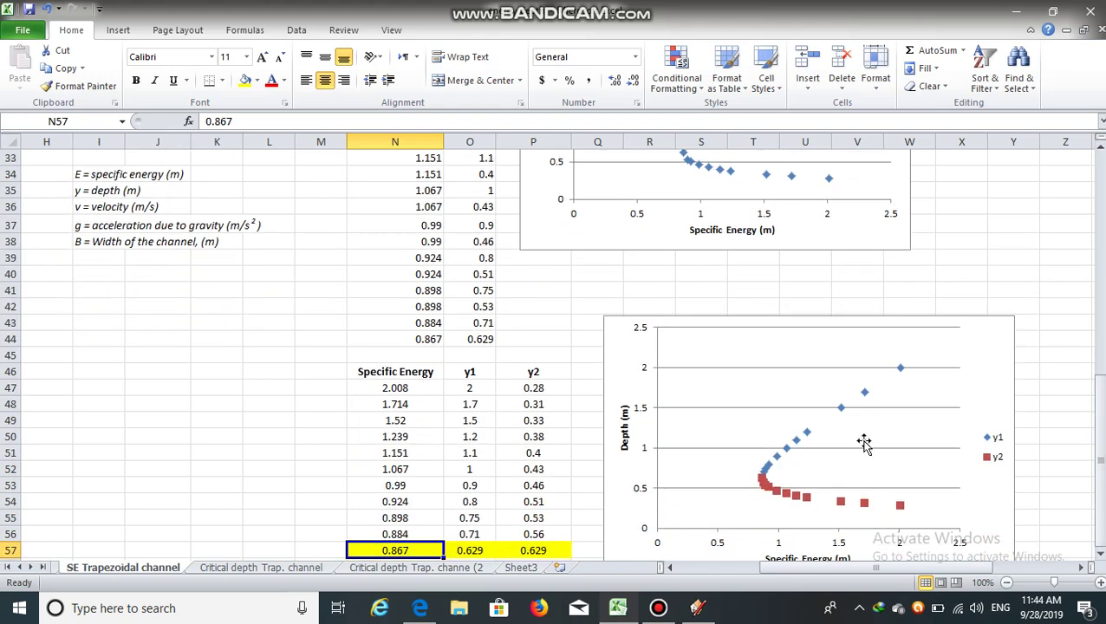
Return to the Critical depth Trap. channel sheet and review the Q, B and m inputs in C10:C12.
{"action": "left_click", "coordinate": [271, 568]}
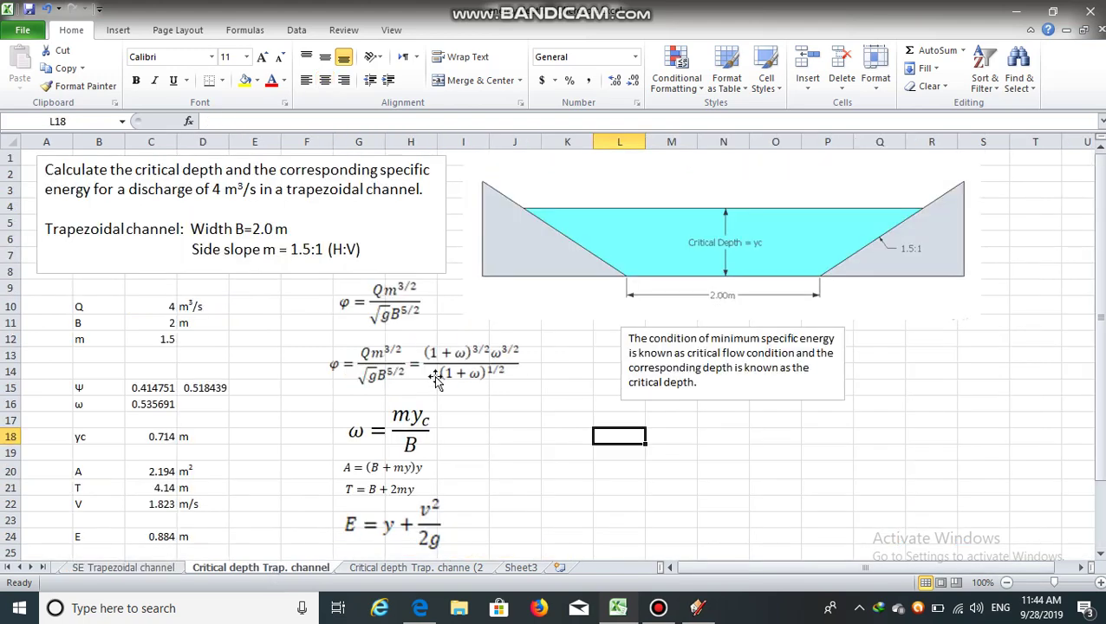
{"action": "left_click", "coordinate": [511, 467]}
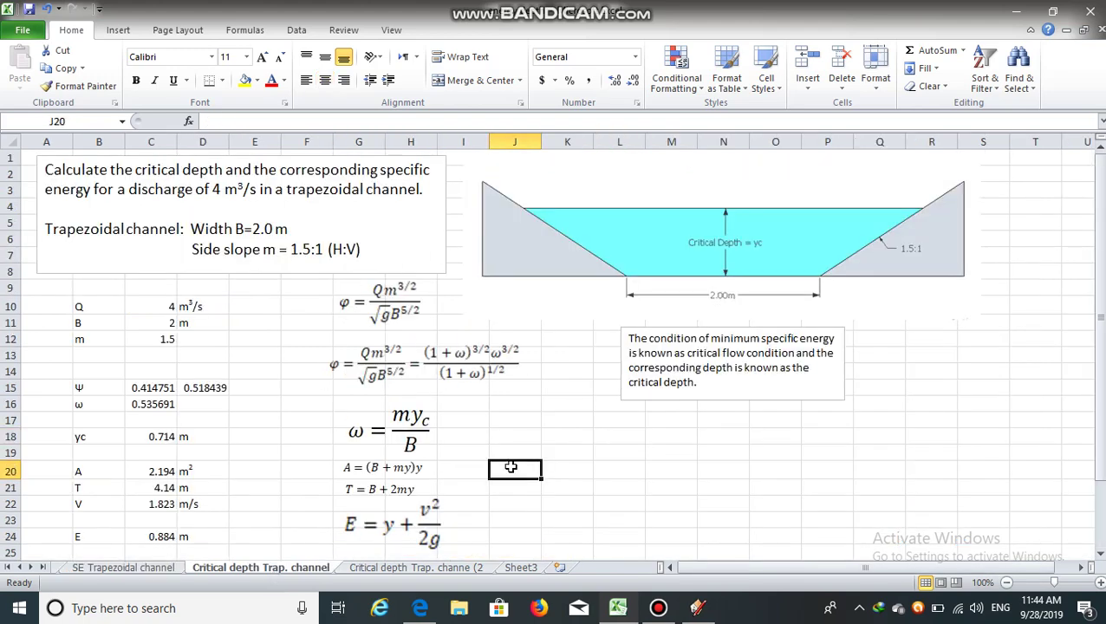
{"action": "left_click", "coordinate": [164, 306]}
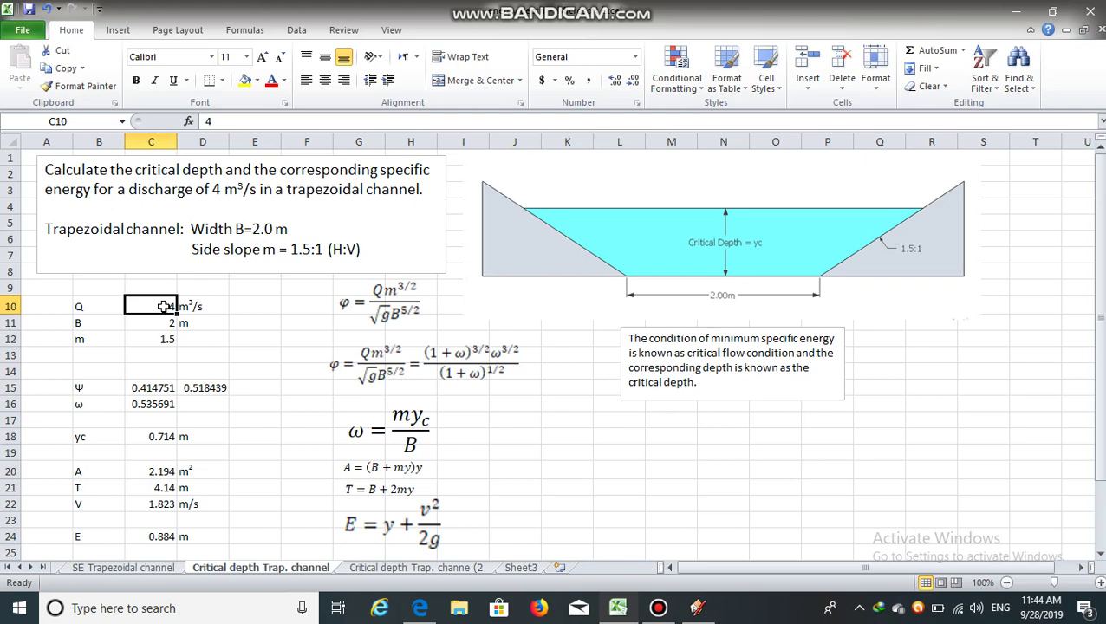
{"action": "left_click", "coordinate": [156, 324]}
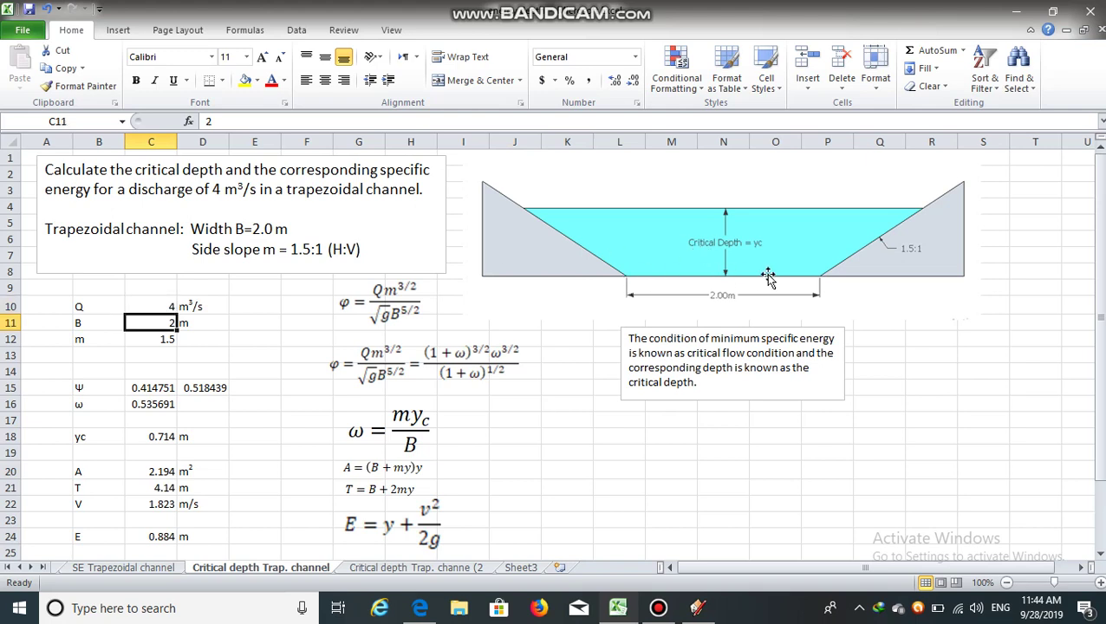
{"action": "left_click", "coordinate": [156, 341]}
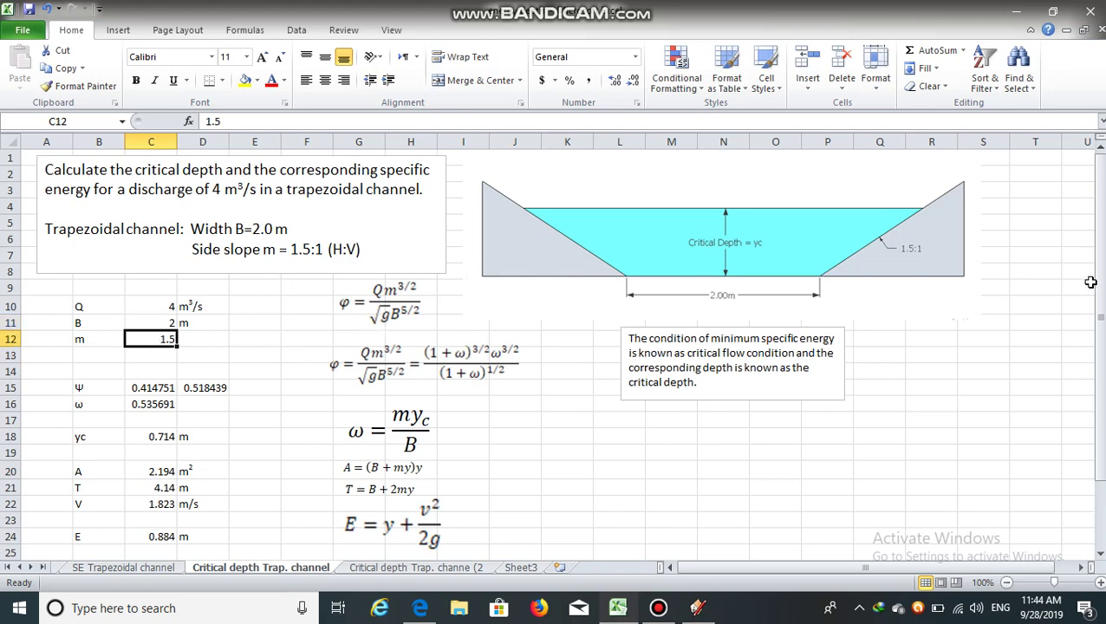
Examine the two equations for the Ψ parameter and compare them with the formula in C15.
{"action": "scroll", "coordinate": [1066, 285], "scroll_direction": "down", "scroll_amount": 1}
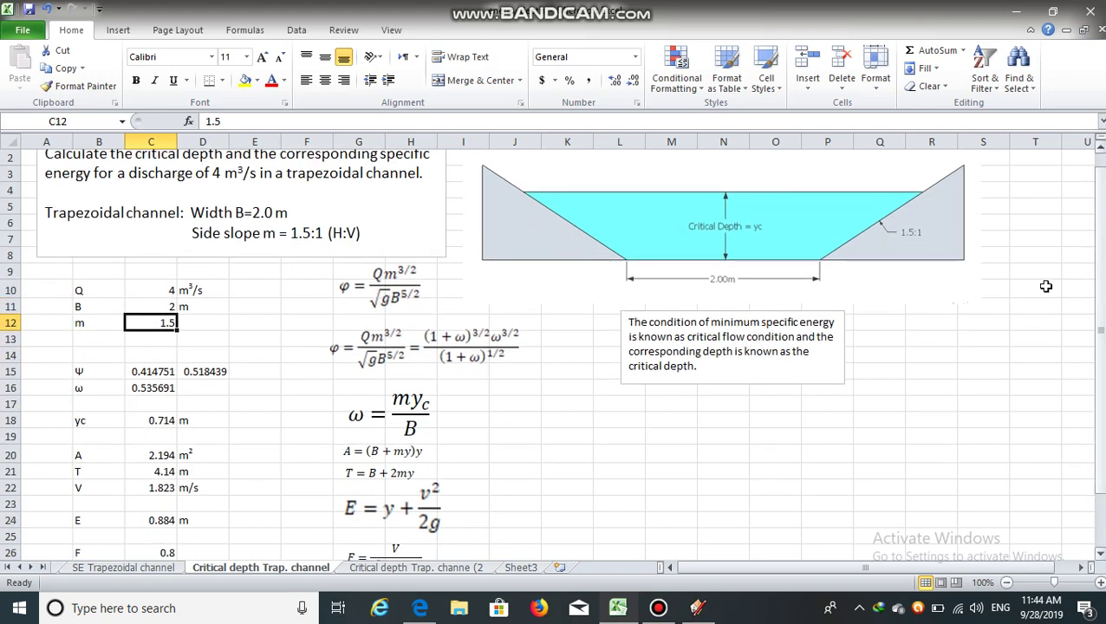
{"action": "left_click", "coordinate": [385, 293]}
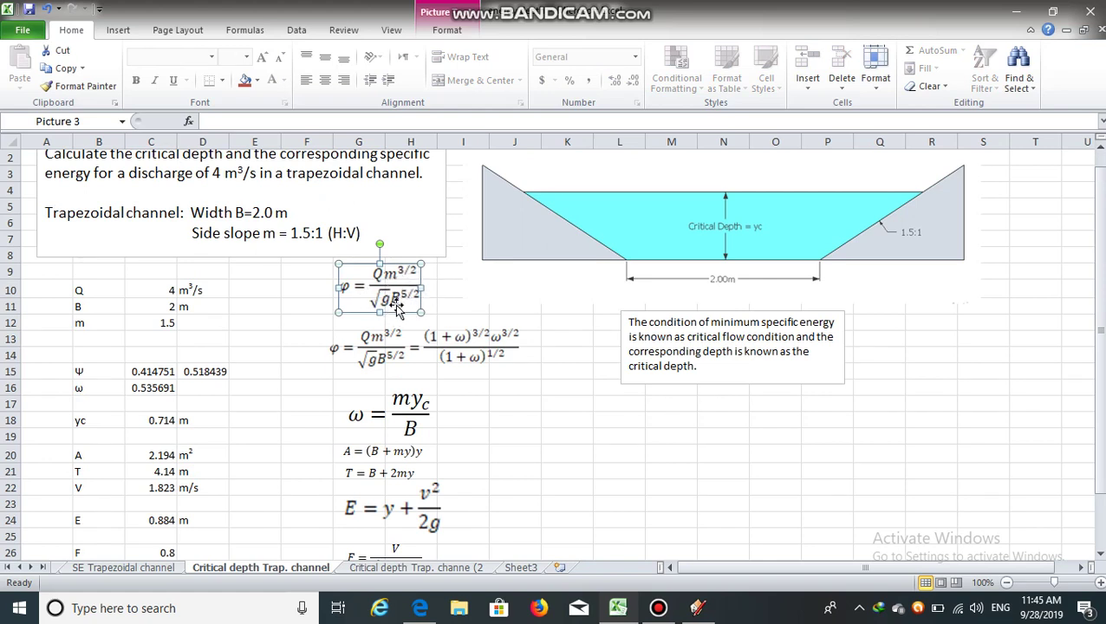
{"action": "left_click", "coordinate": [445, 292]}
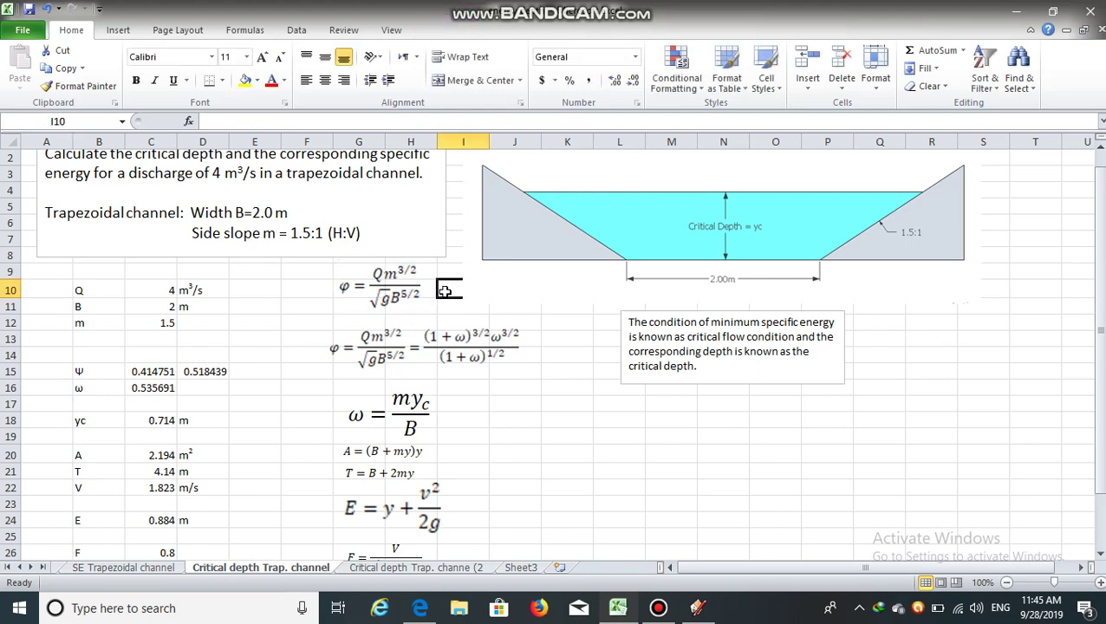
{"action": "left_click", "coordinate": [390, 284]}
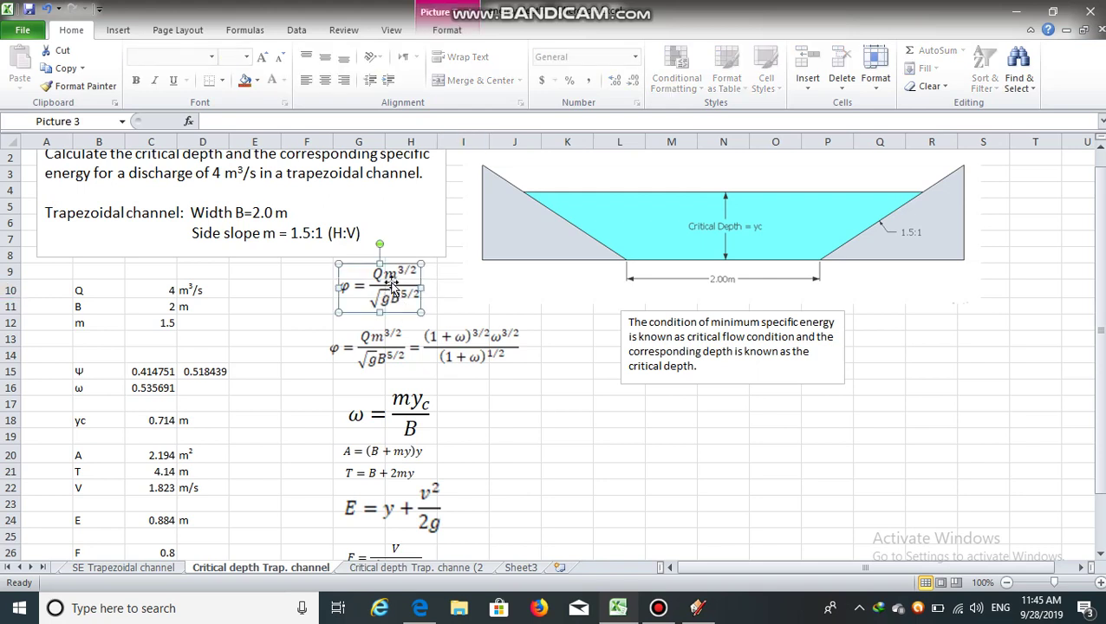
{"action": "left_click", "coordinate": [156, 371]}
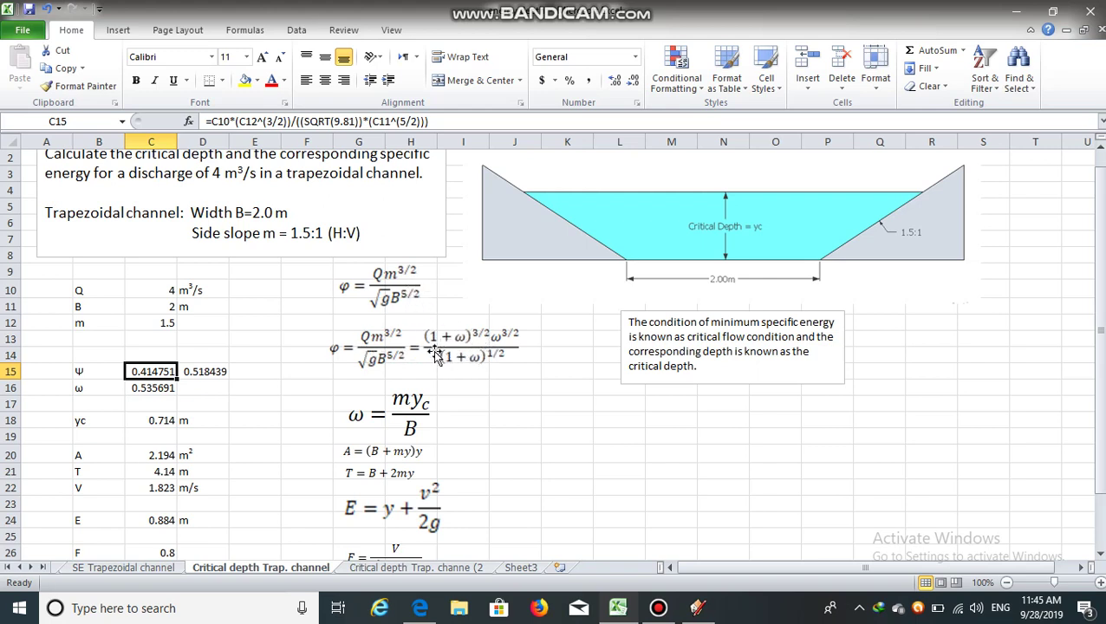
{"action": "left_click", "coordinate": [496, 354]}
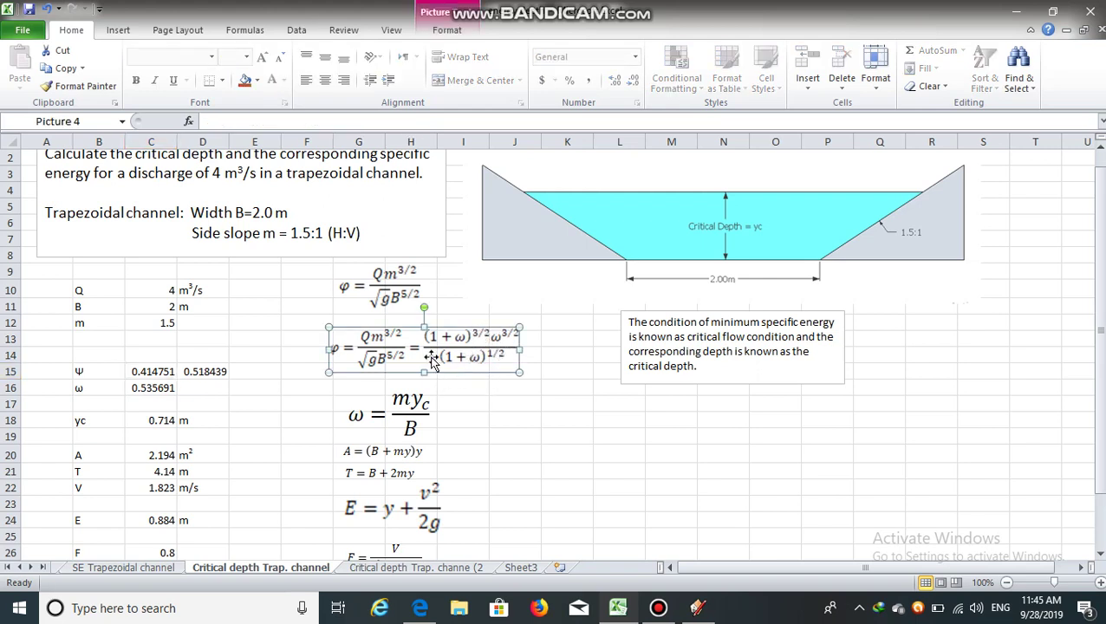
{"action": "left_click", "coordinate": [487, 381]}
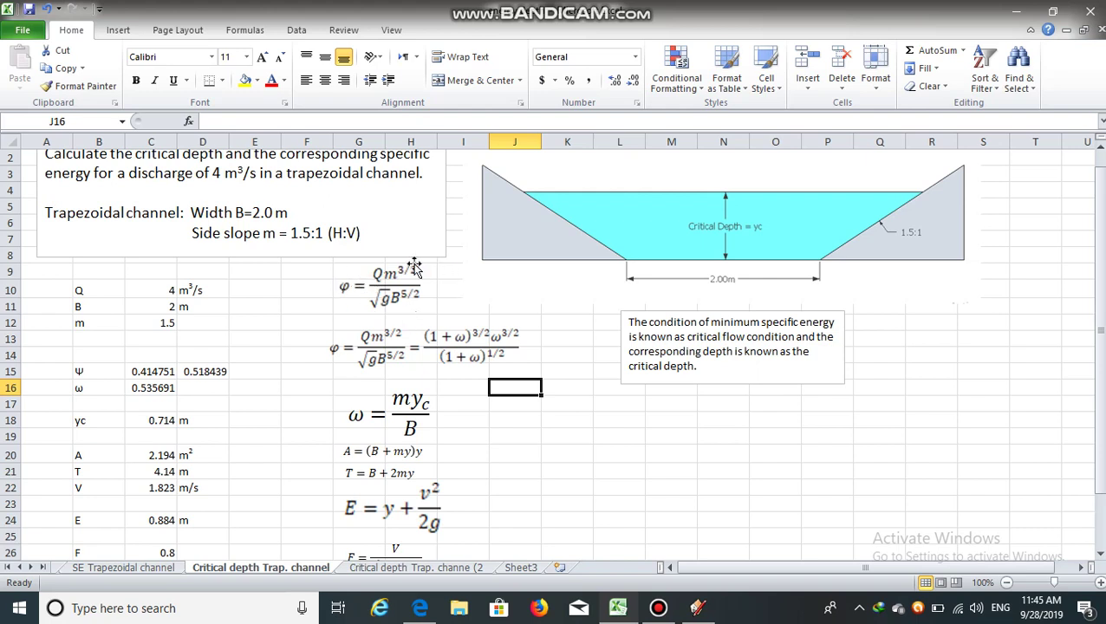
{"action": "left_click", "coordinate": [384, 279]}
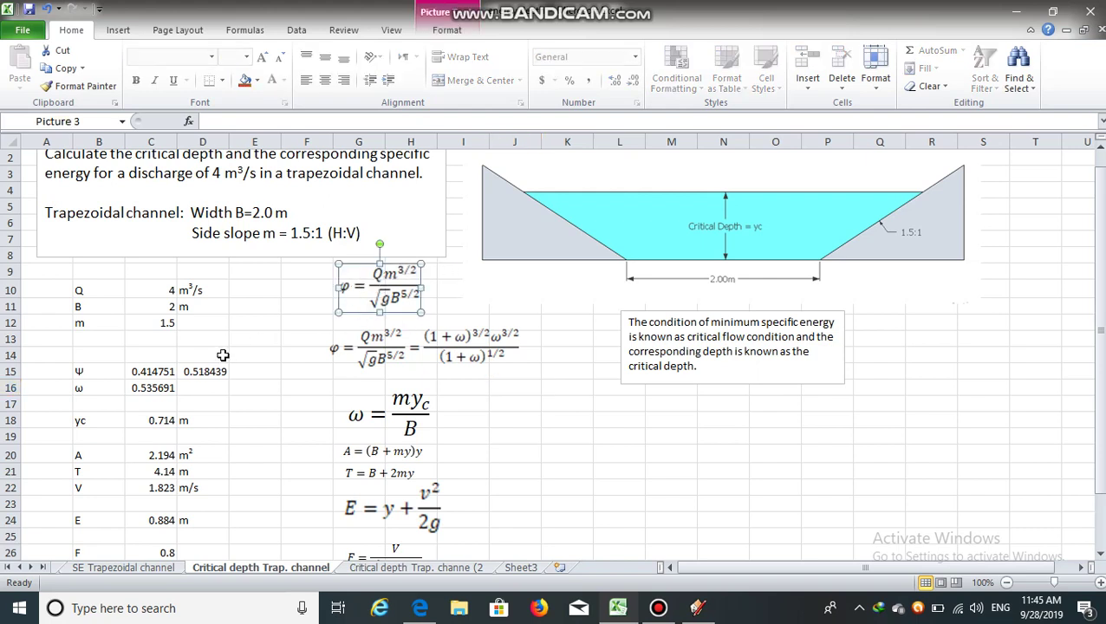
{"action": "left_click", "coordinate": [167, 374]}
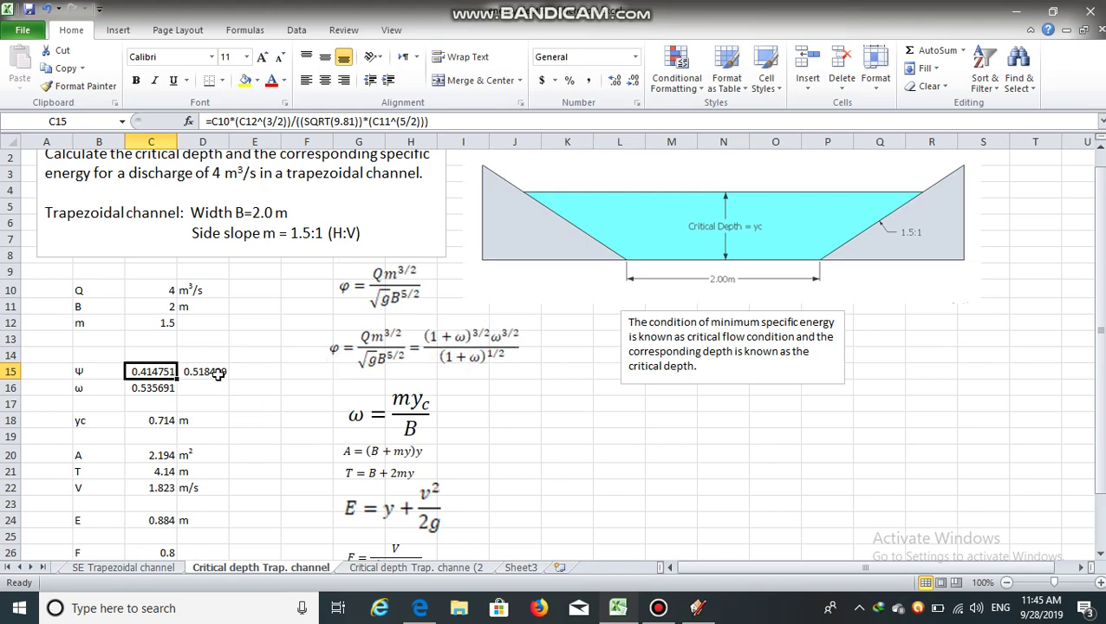
Run Solver on objective D15 with a target value of 0.414751 by changing C16, and keep the solution.
{"action": "left_click", "coordinate": [310, 32]}
{"action": "left_click", "coordinate": [977, 52]}
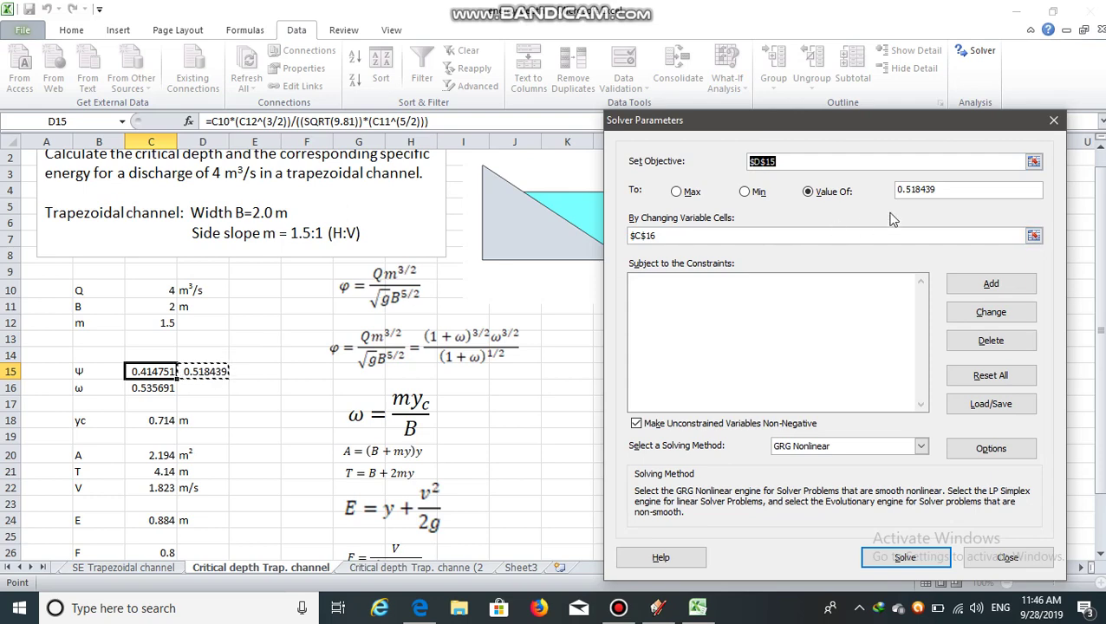
{"action": "left_click_drag", "start_coordinate": [897, 195], "coordinate": [886, 198]}
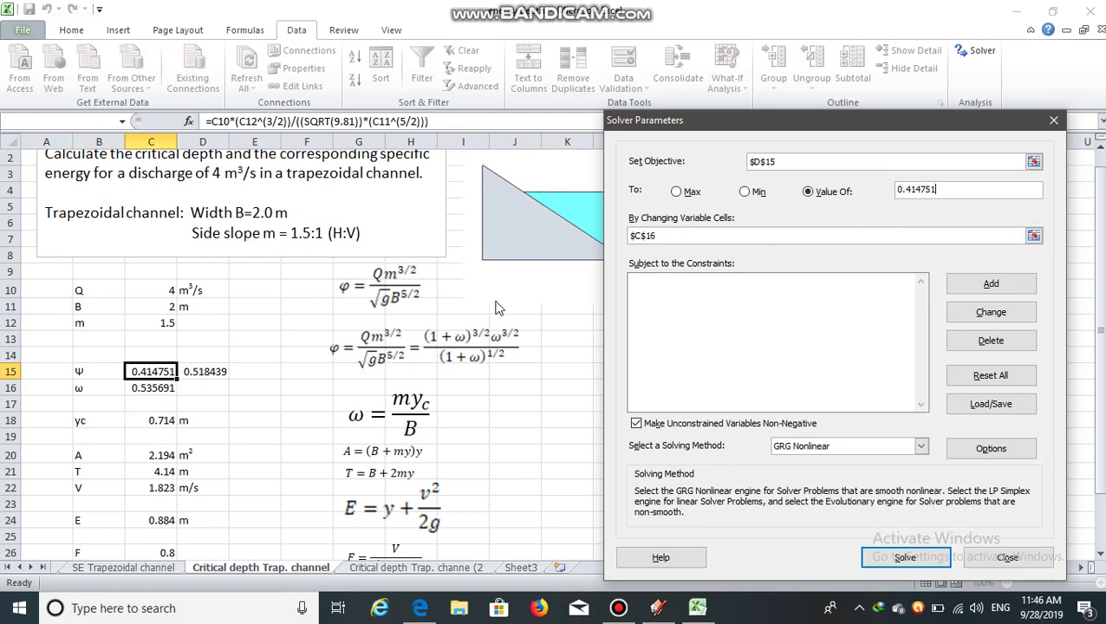
{"action": "left_click", "coordinate": [886, 556]}
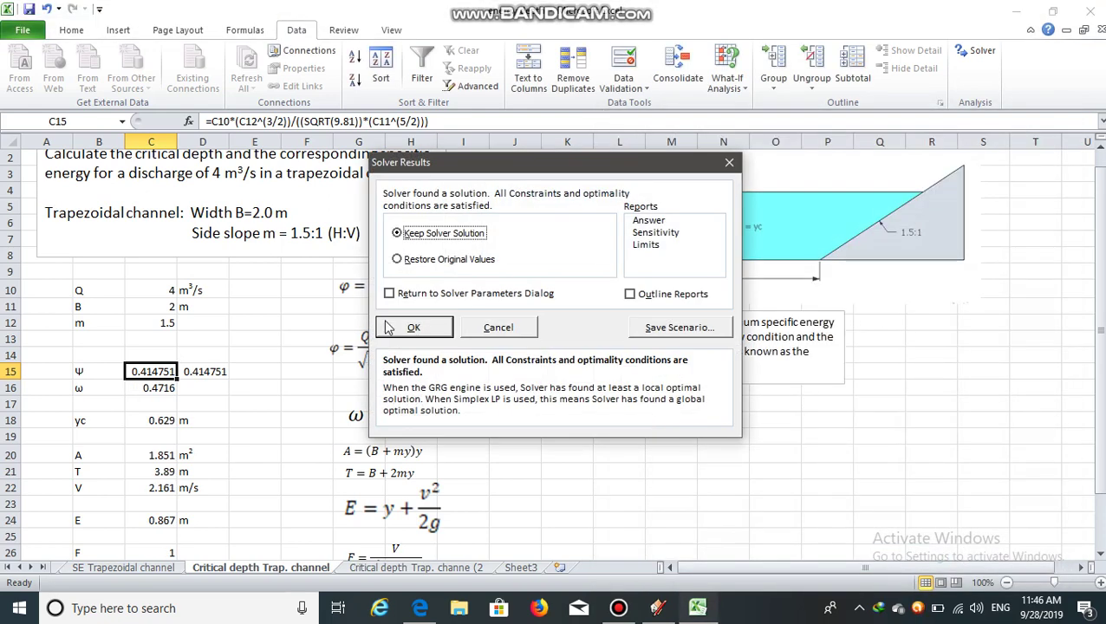
{"action": "left_click", "coordinate": [393, 325]}
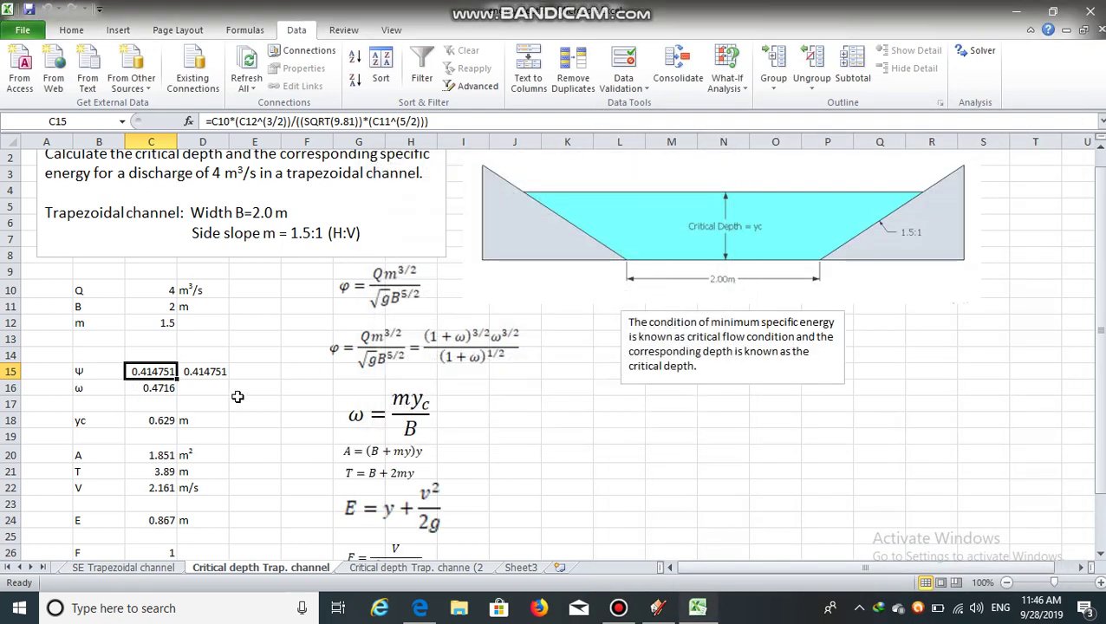
Review the ω value in C16 and inspect the cell references in the critical depth formula in C18.
{"action": "left_click", "coordinate": [153, 387]}
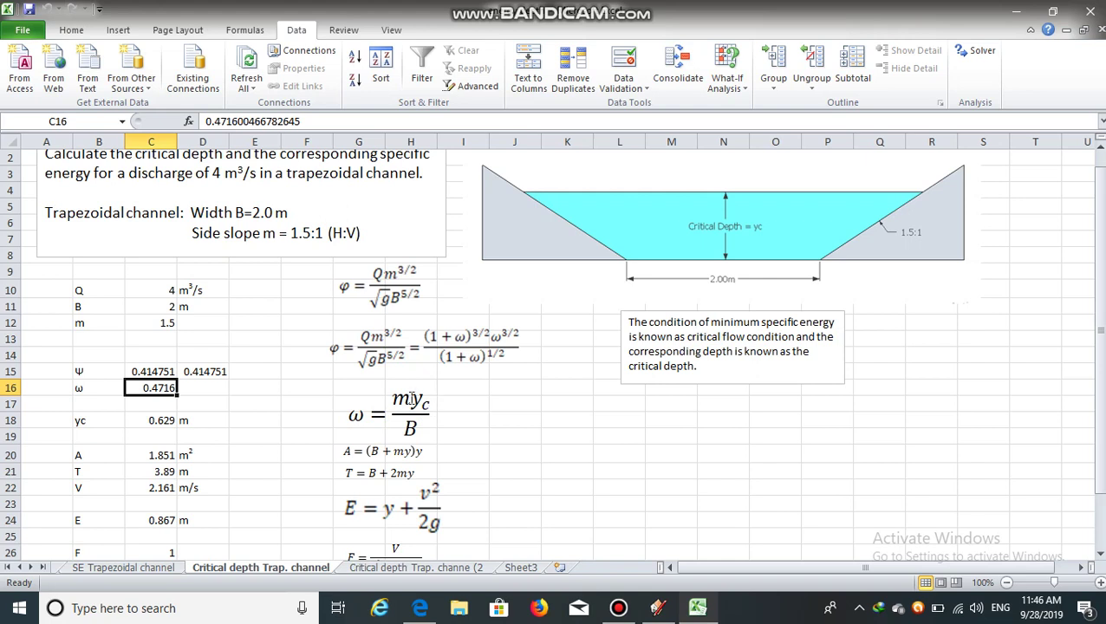
{"action": "left_click", "coordinate": [156, 420]}
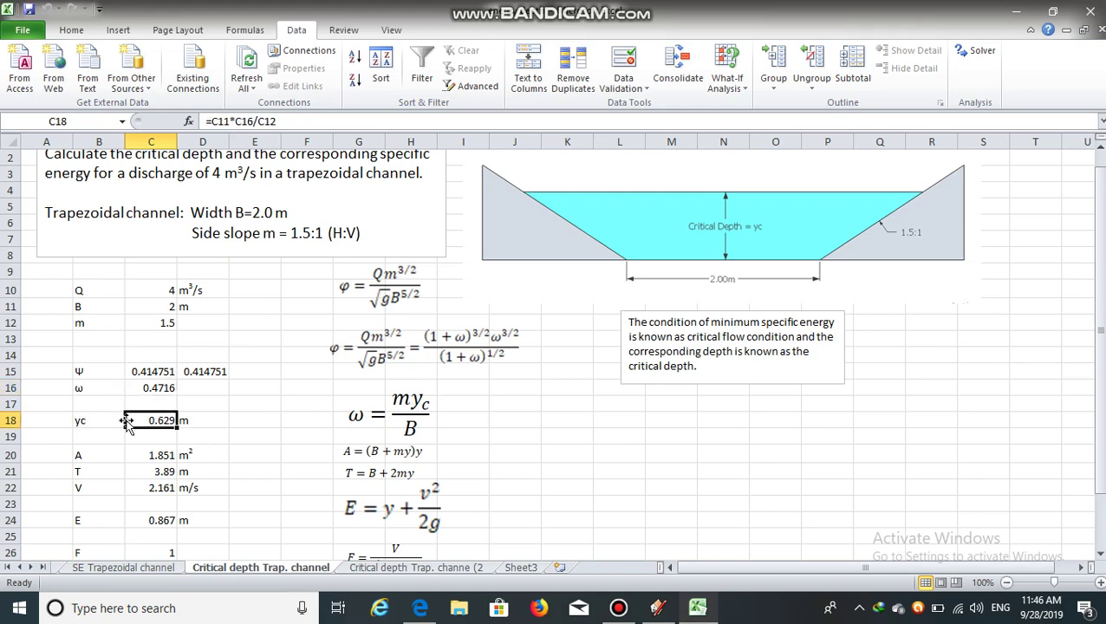
{"action": "double_click", "coordinate": [139, 420]}
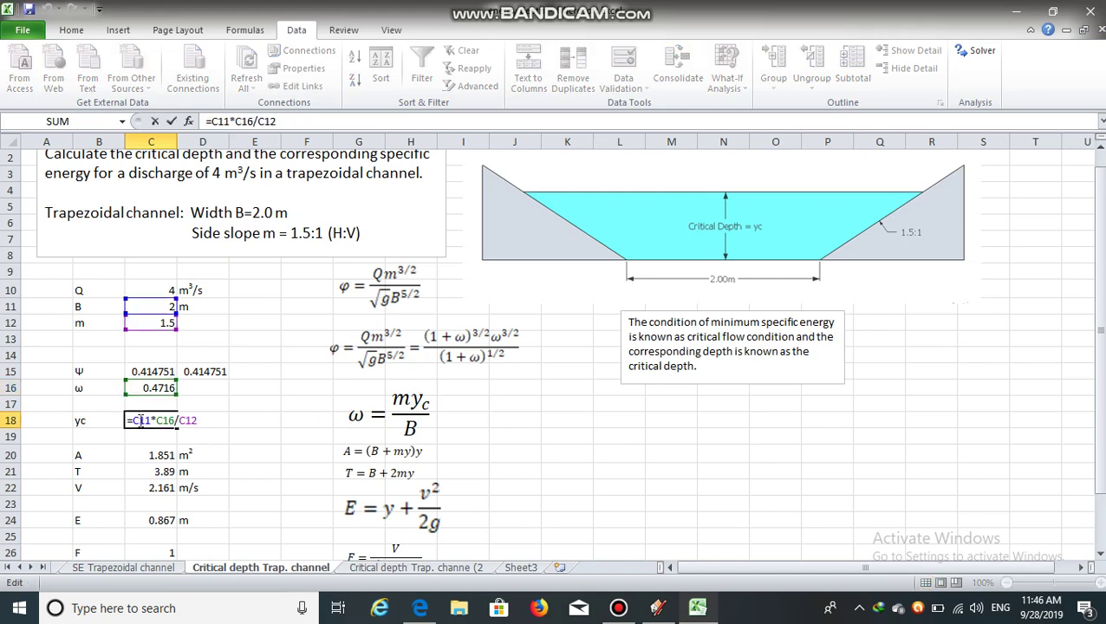
{"action": "key", "text": "Escape"}
Highlight the critical depth label and value in B18:C18 with a yellow fill.
{"action": "left_click", "coordinate": [103, 421]}
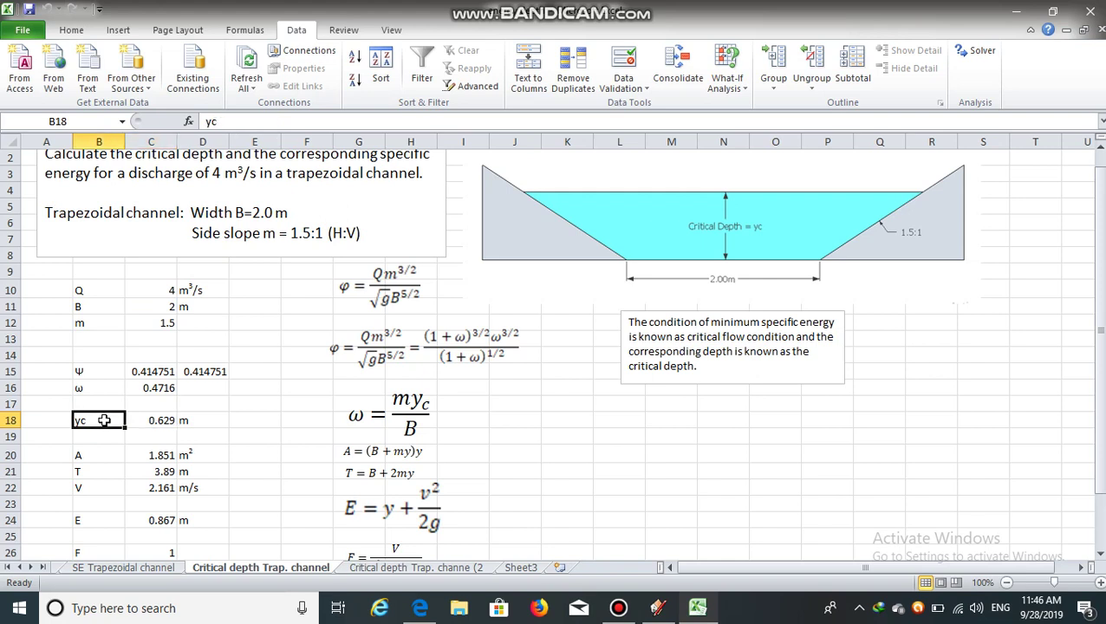
{"action": "left_click_drag", "start_coordinate": [104, 421], "coordinate": [141, 421]}
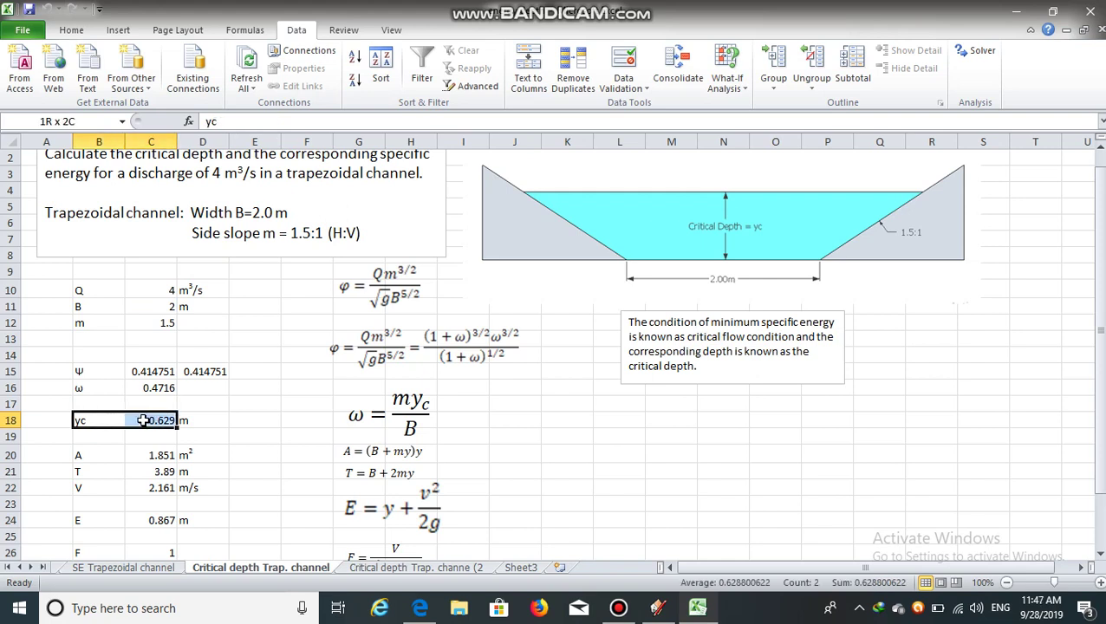
{"action": "left_click", "coordinate": [72, 30]}
{"action": "left_click", "coordinate": [245, 81]}
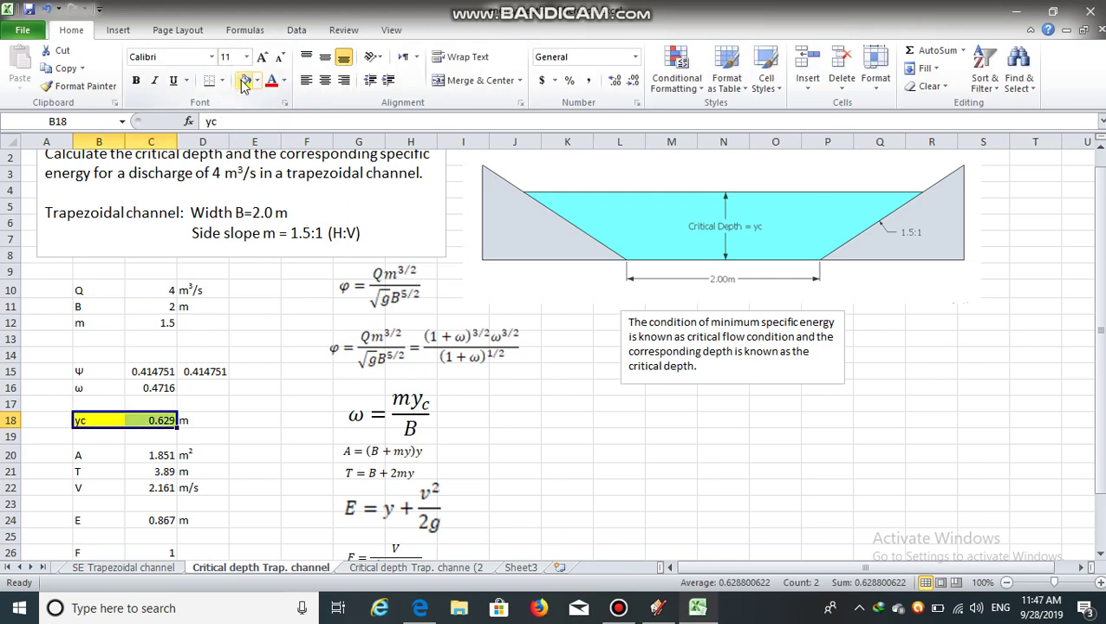
{"action": "left_click", "coordinate": [239, 432]}
{"action": "left_click", "coordinate": [213, 419]}
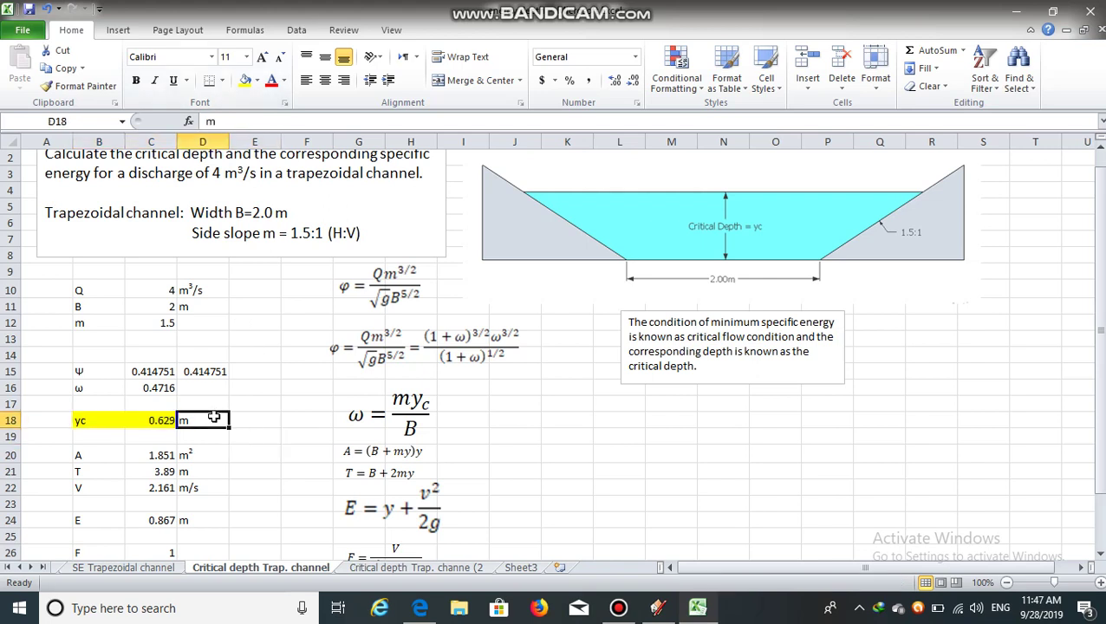
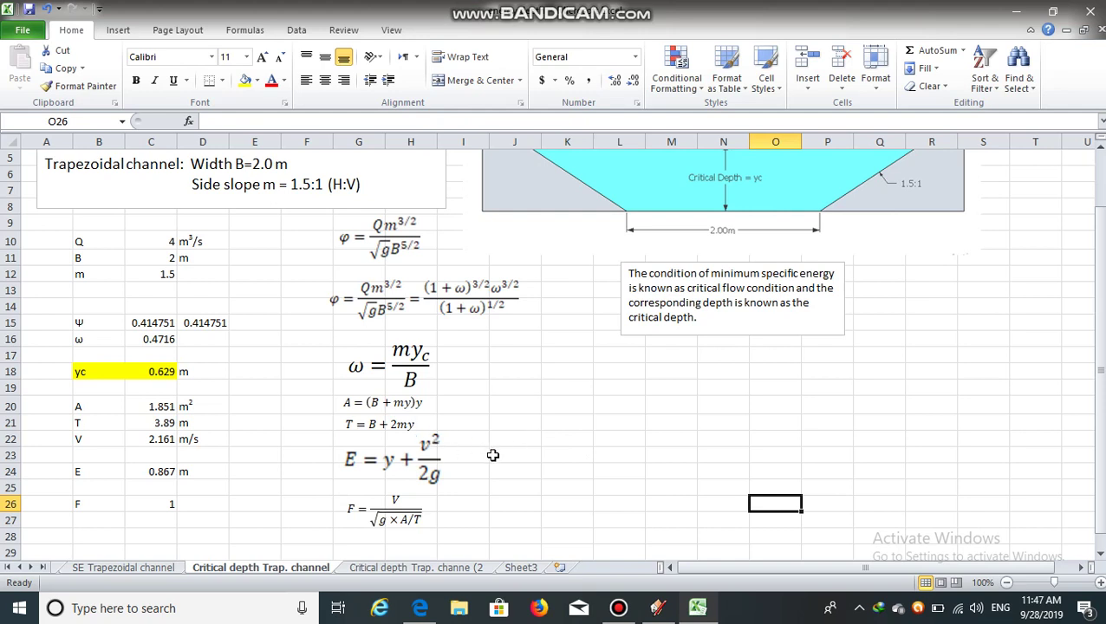
Enter the velocity equation v=Q/A as a text note in cell J22 beside the other equations.
{"action": "left_click", "coordinate": [516, 438]}
{"action": "type", "text": "v=Q/A"}
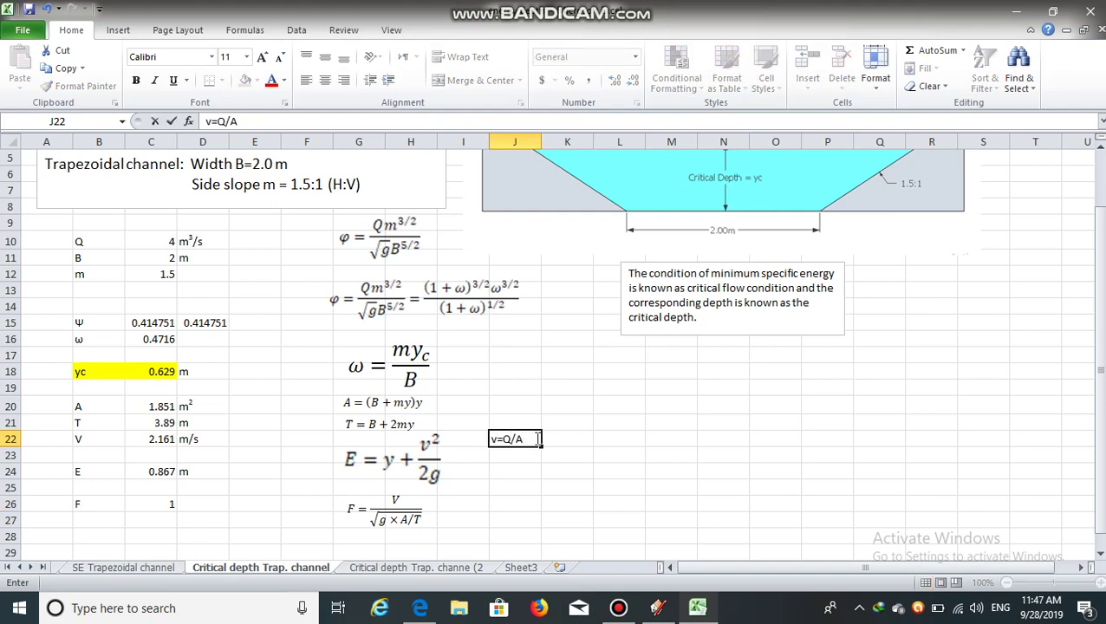
{"action": "left_click", "coordinate": [598, 435]}
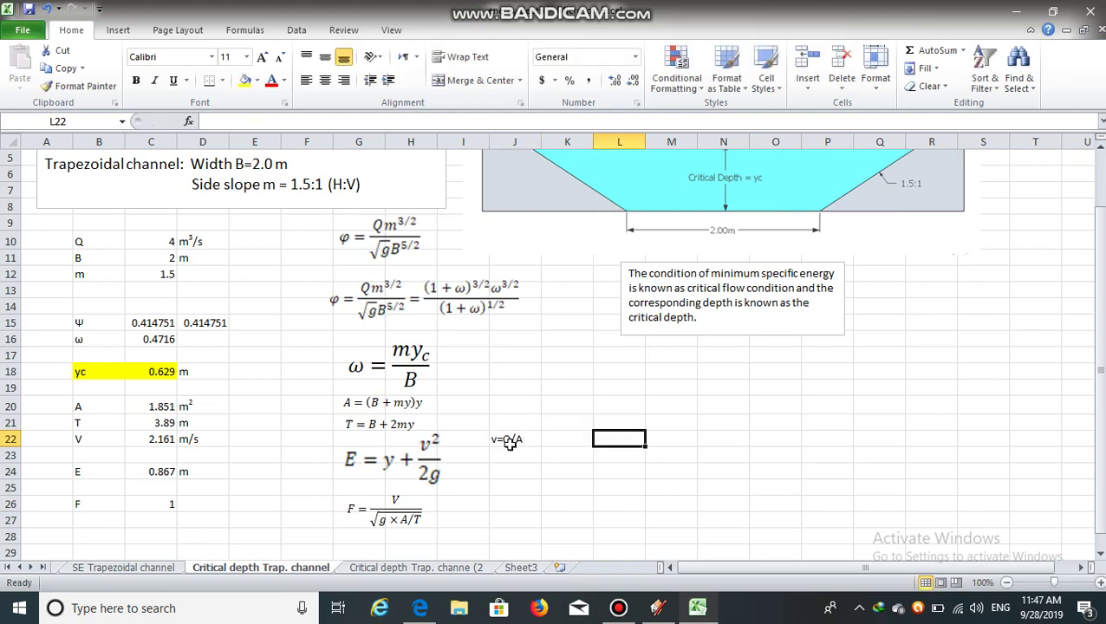
Examine the flow area equation A = (B + my)y and the top width equation T = B + 2my.
{"action": "left_click", "coordinate": [345, 402]}
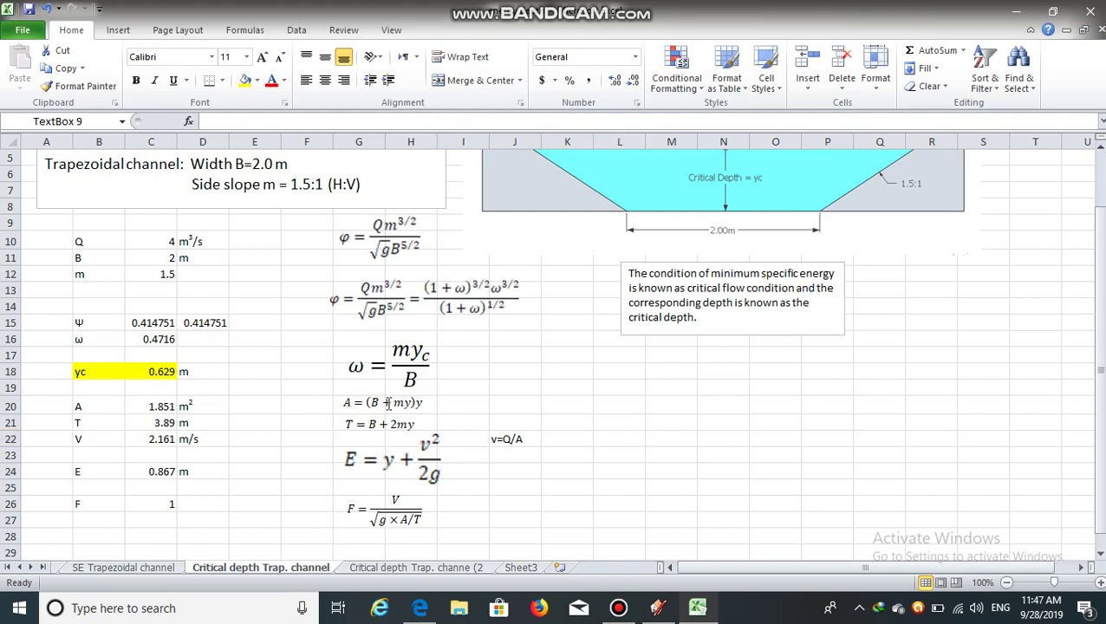
{"action": "left_click", "coordinate": [485, 410]}
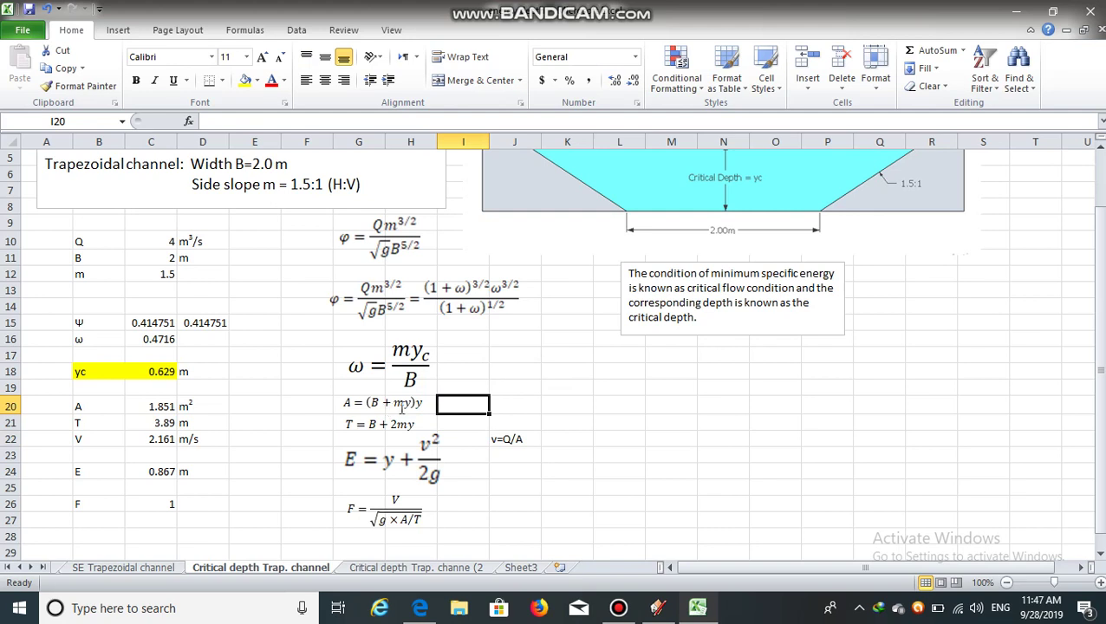
{"action": "left_click", "coordinate": [357, 424]}
{"action": "left_click_drag", "start_coordinate": [371, 426], "coordinate": [377, 424]}
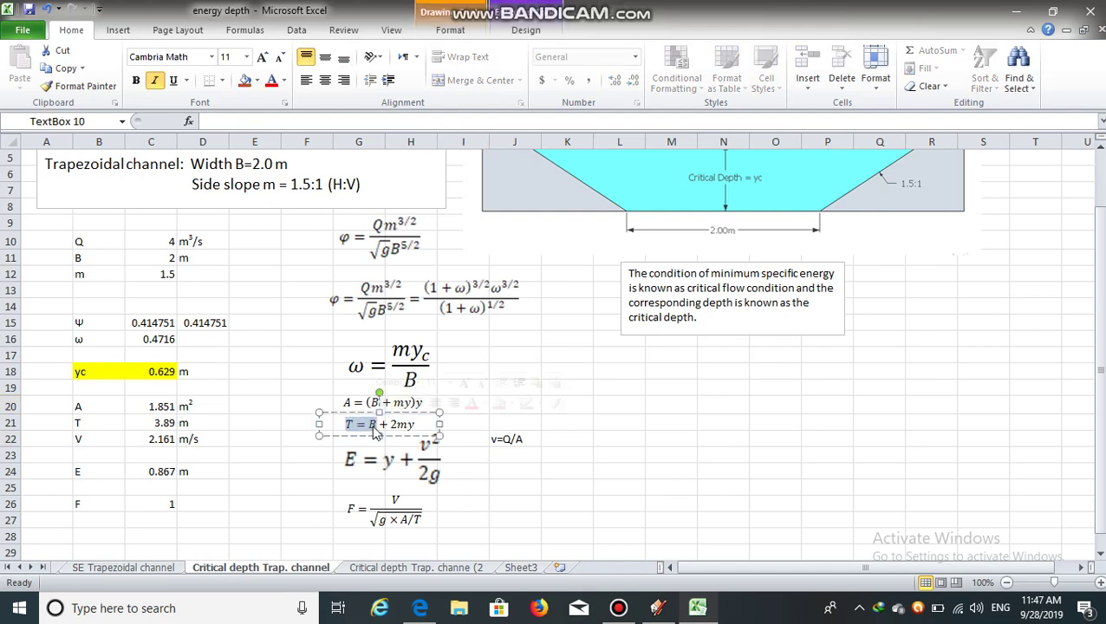
{"action": "scroll", "coordinate": [1039, 364], "scroll_direction": "up", "scroll_amount": 2}
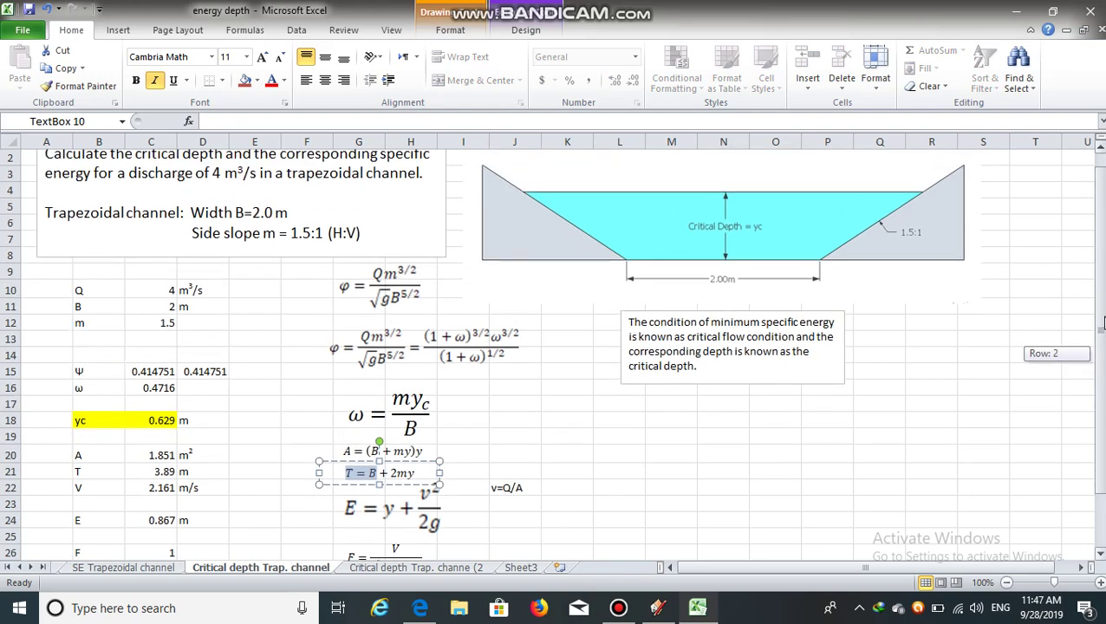
{"action": "scroll", "coordinate": [1039, 364], "scroll_direction": "down", "scroll_amount": 2}
{"action": "left_click", "coordinate": [840, 401]}
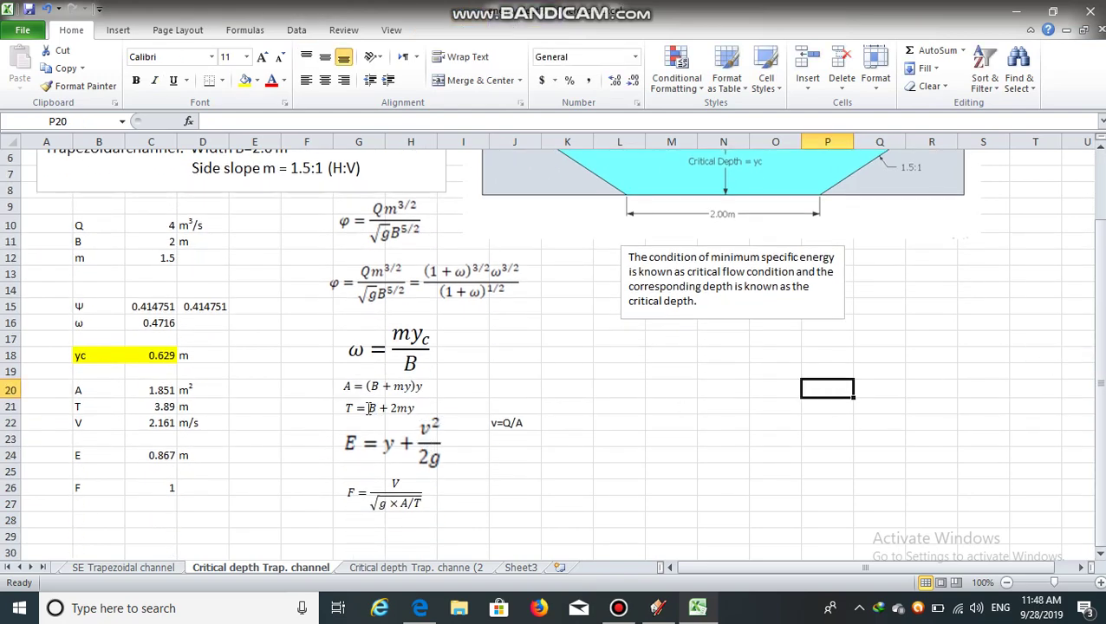
{"action": "left_click_drag", "start_coordinate": [344, 408], "coordinate": [417, 406]}
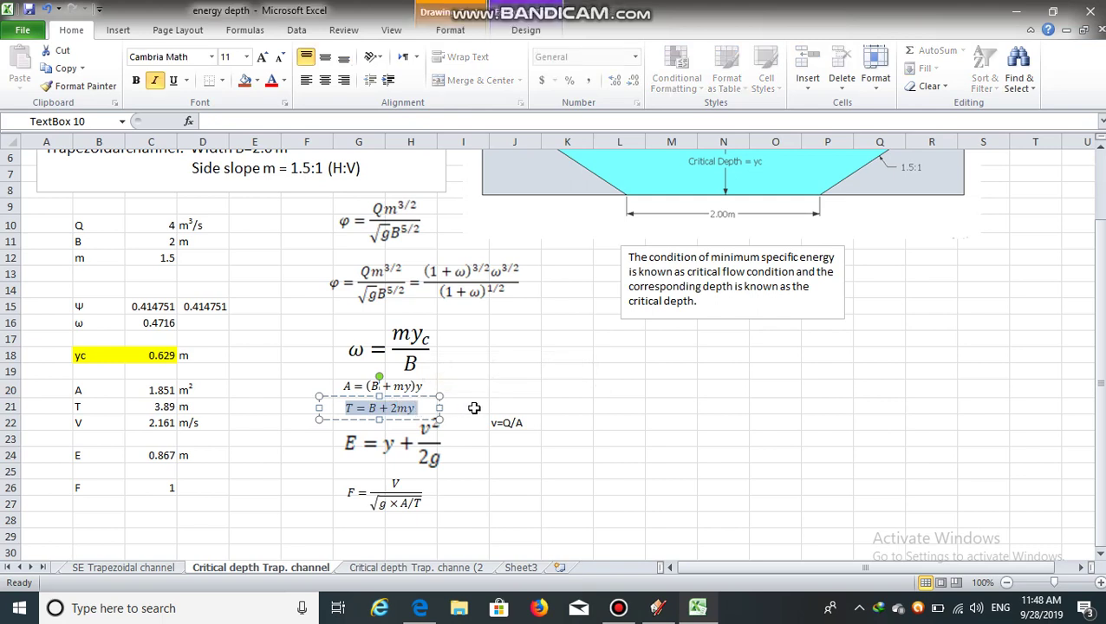
{"action": "left_click", "coordinate": [473, 405]}
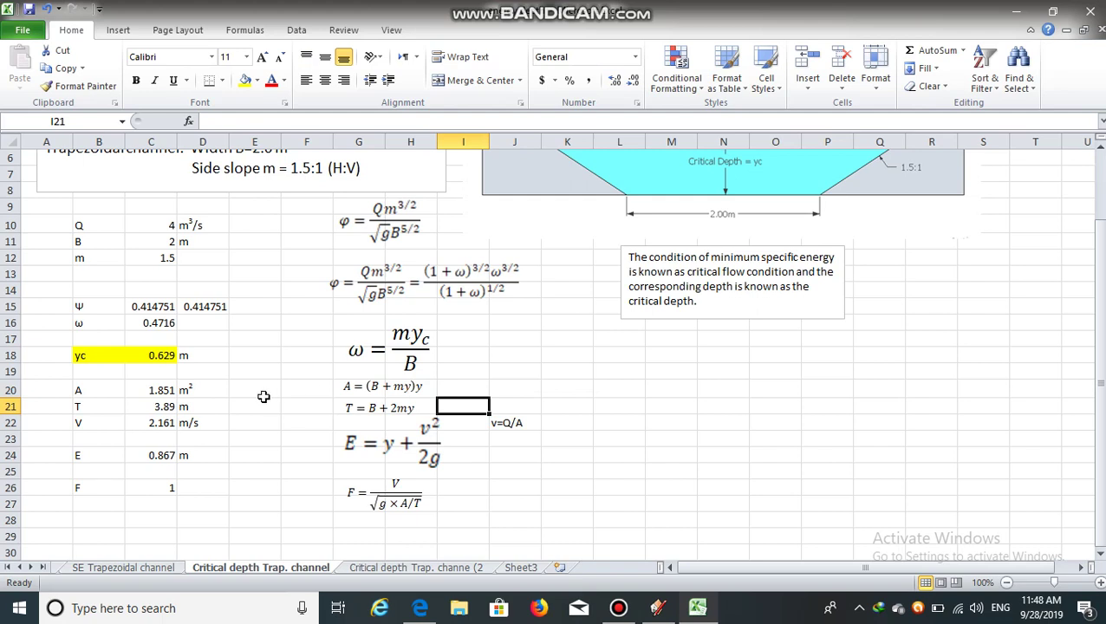
Compare the area formula in C20 with the A = (B + my)y equation and trace its cell references.
{"action": "left_click", "coordinate": [164, 390]}
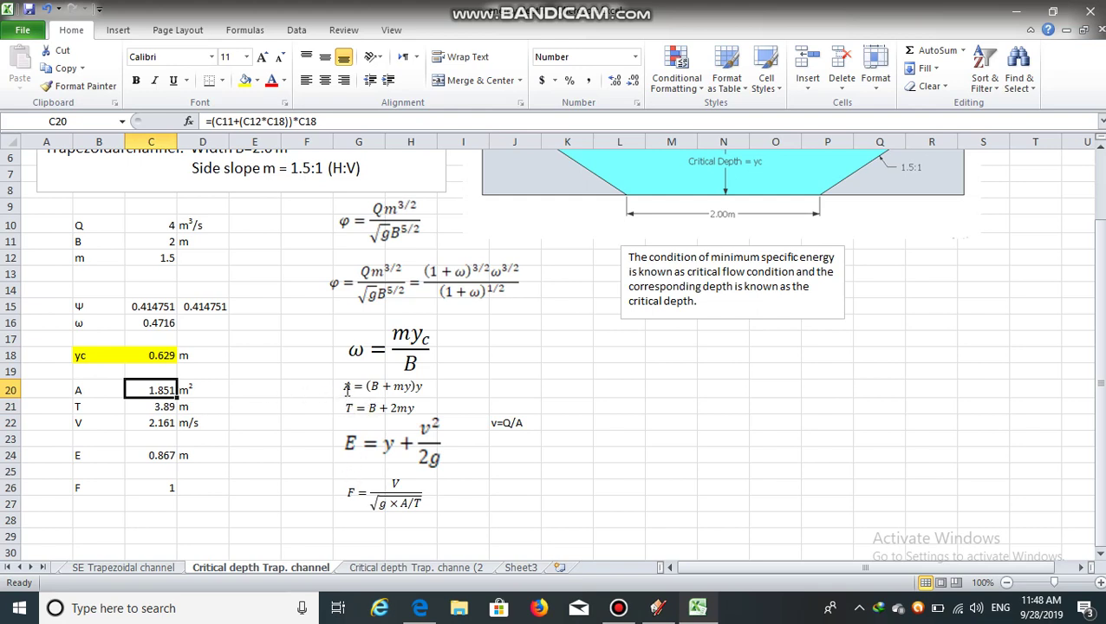
{"action": "left_click_drag", "start_coordinate": [347, 389], "coordinate": [362, 388]}
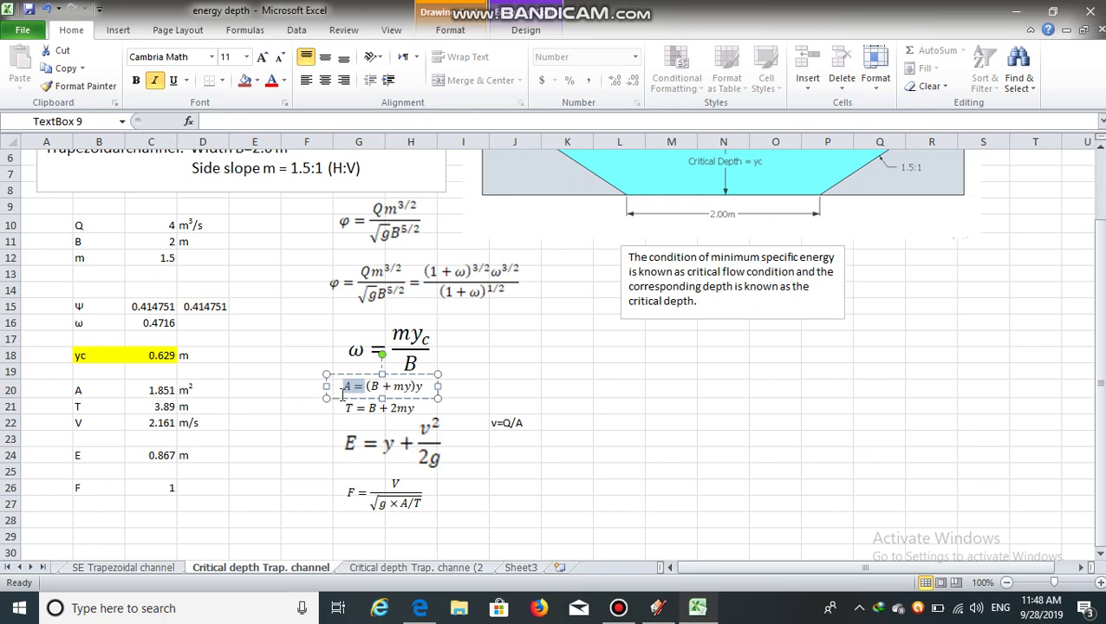
{"action": "left_click", "coordinate": [161, 392]}
{"action": "double_click", "coordinate": [161, 390]}
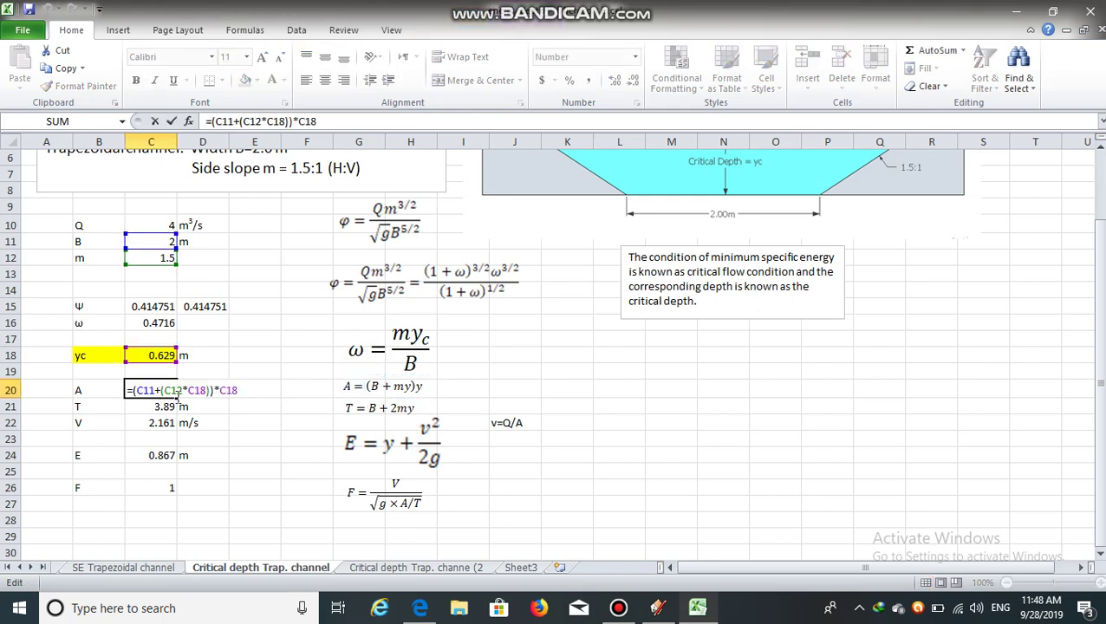
{"action": "key", "text": "Escape"}
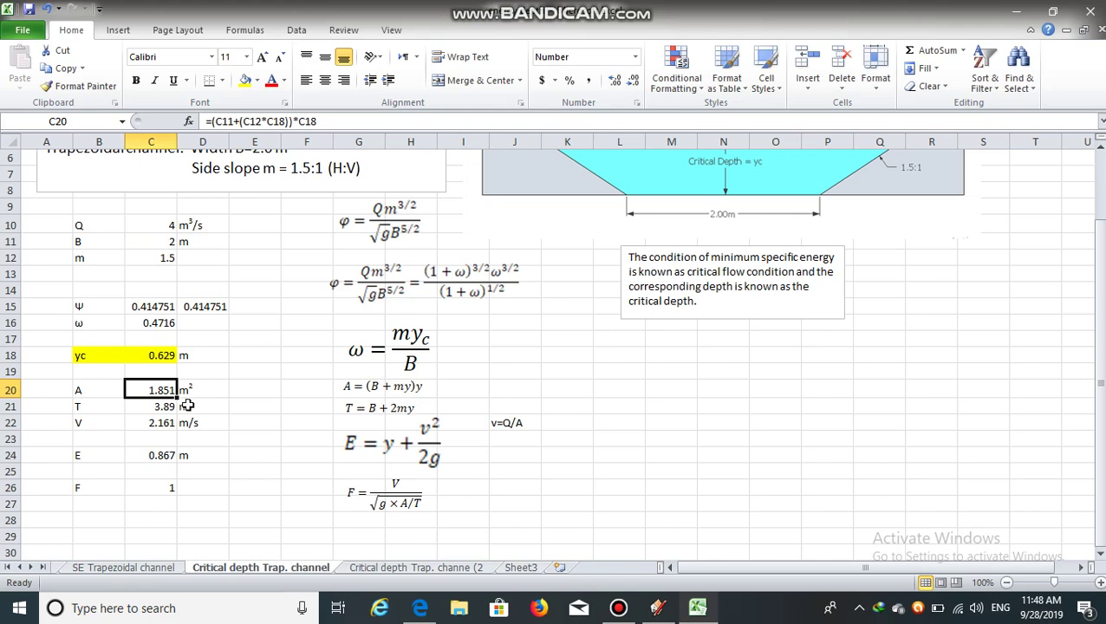
Inspect the velocity formula in C22 and trace its references to the discharge and area cells.
{"action": "left_click", "coordinate": [164, 423]}
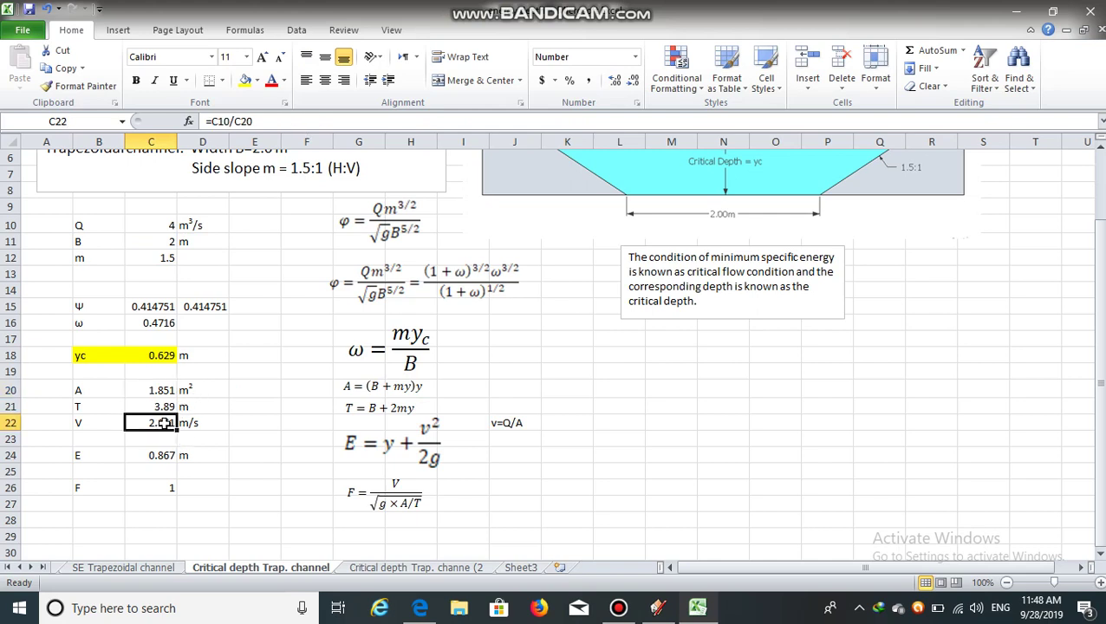
{"action": "double_click", "coordinate": [163, 423]}
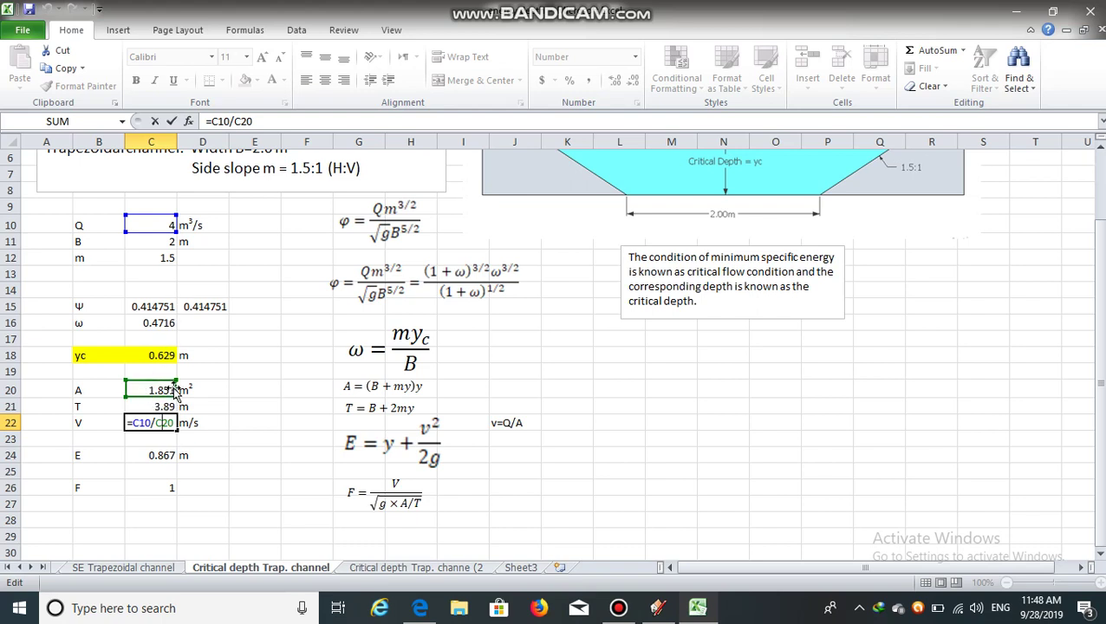
{"action": "key", "text": "Return"}
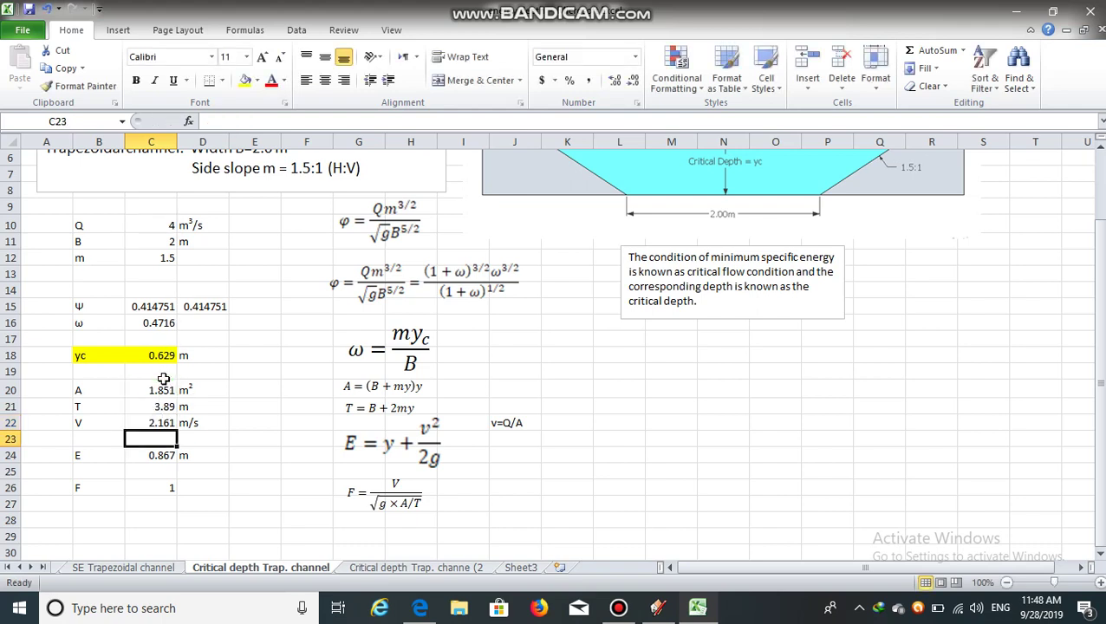
{"action": "left_click", "coordinate": [160, 423]}
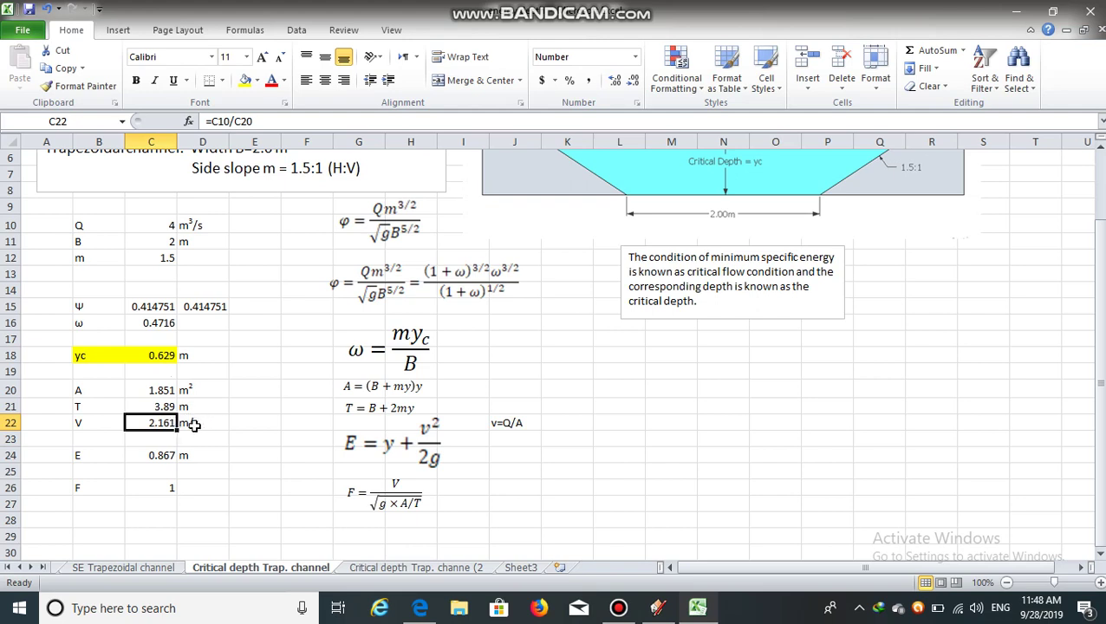
{"action": "left_click", "coordinate": [1097, 287]}
Open the specific energy formula in C24 to trace its references to the critical depth and velocity cells.
{"action": "left_click", "coordinate": [162, 457]}
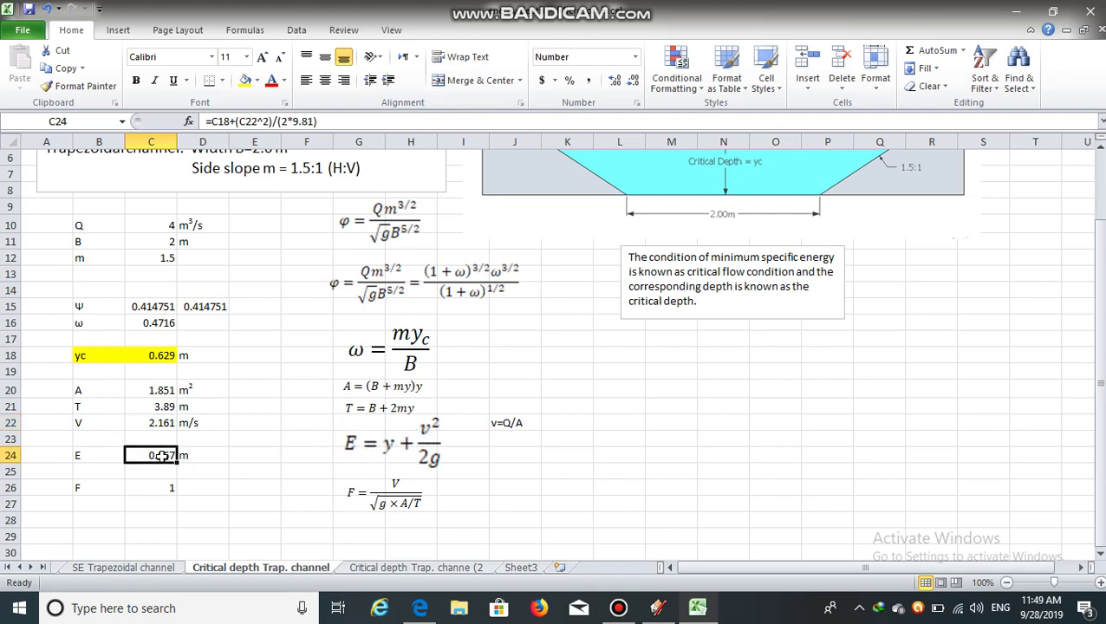
{"action": "double_click", "coordinate": [162, 457]}
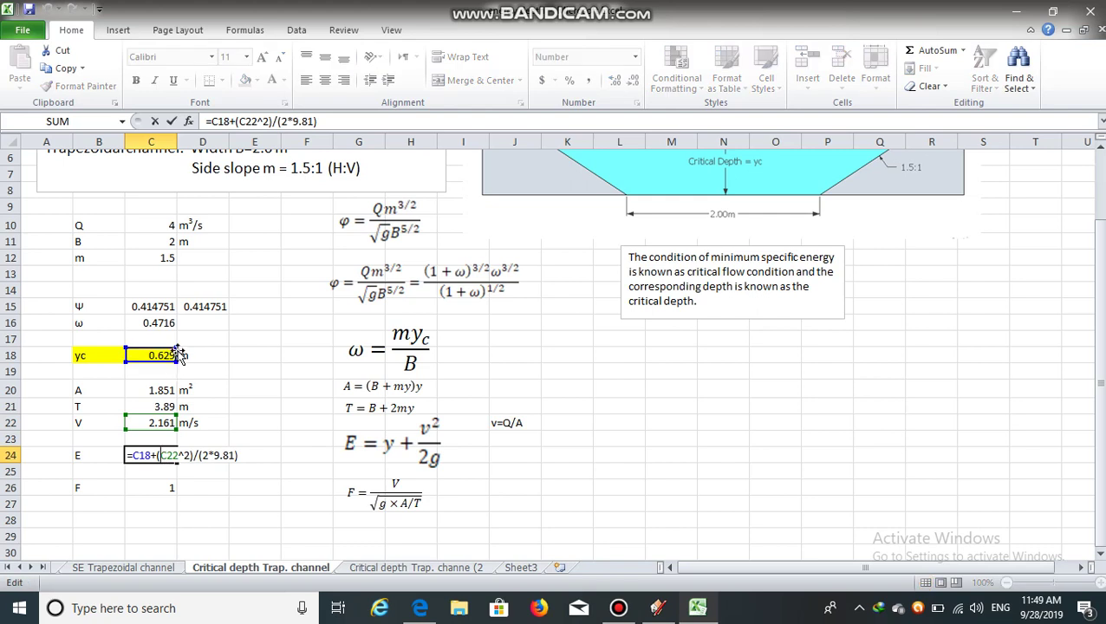